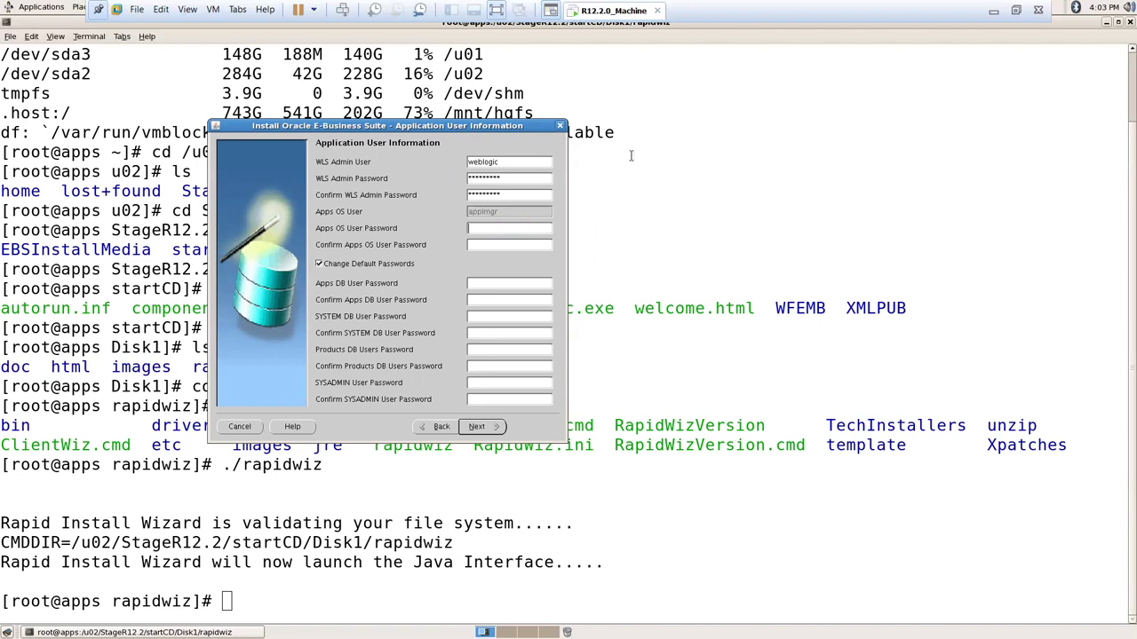
In a new terminal tab, run passwd applmgr and enter and confirm the new UNIX password
left_click(654, 83)
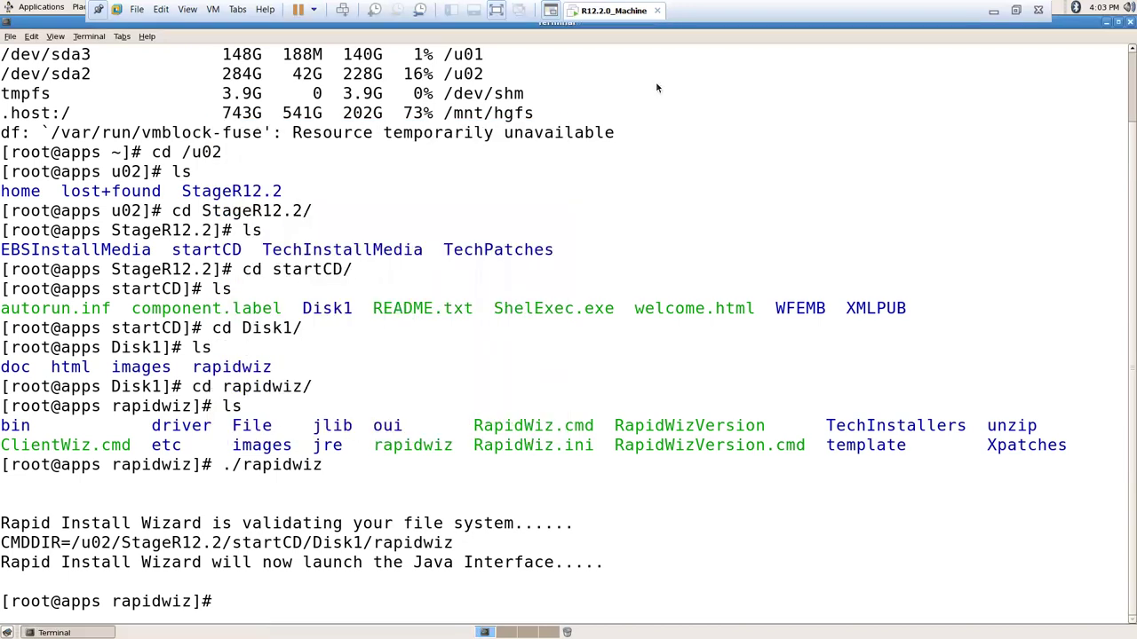
key("ctrl+shift+t")
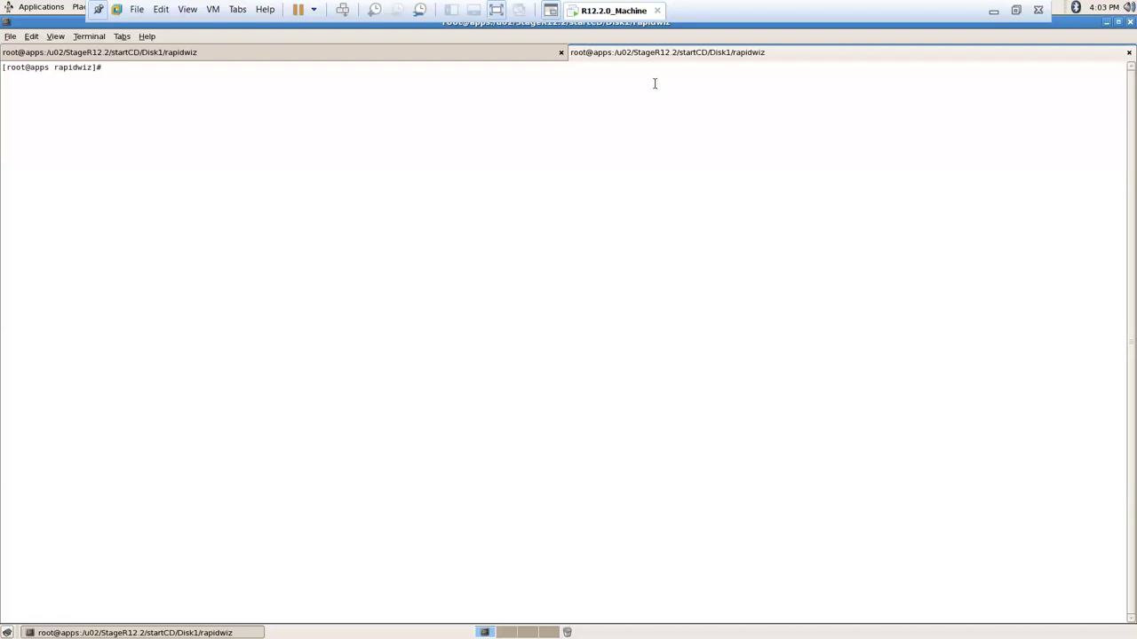
type("passwd applmgr")
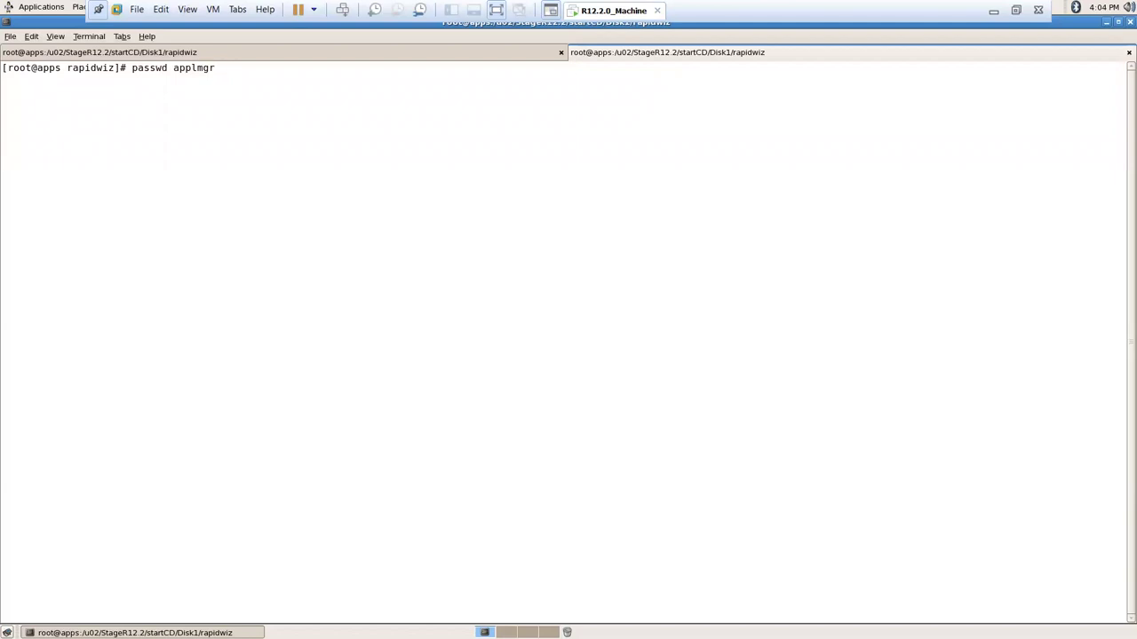
key("Return")
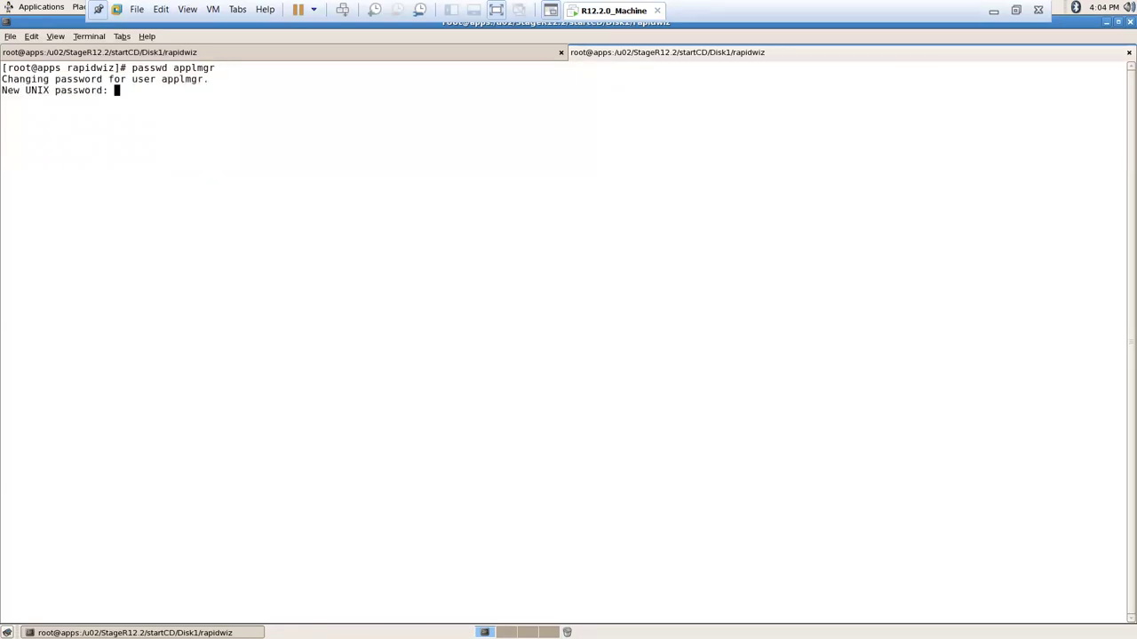
key("Return")
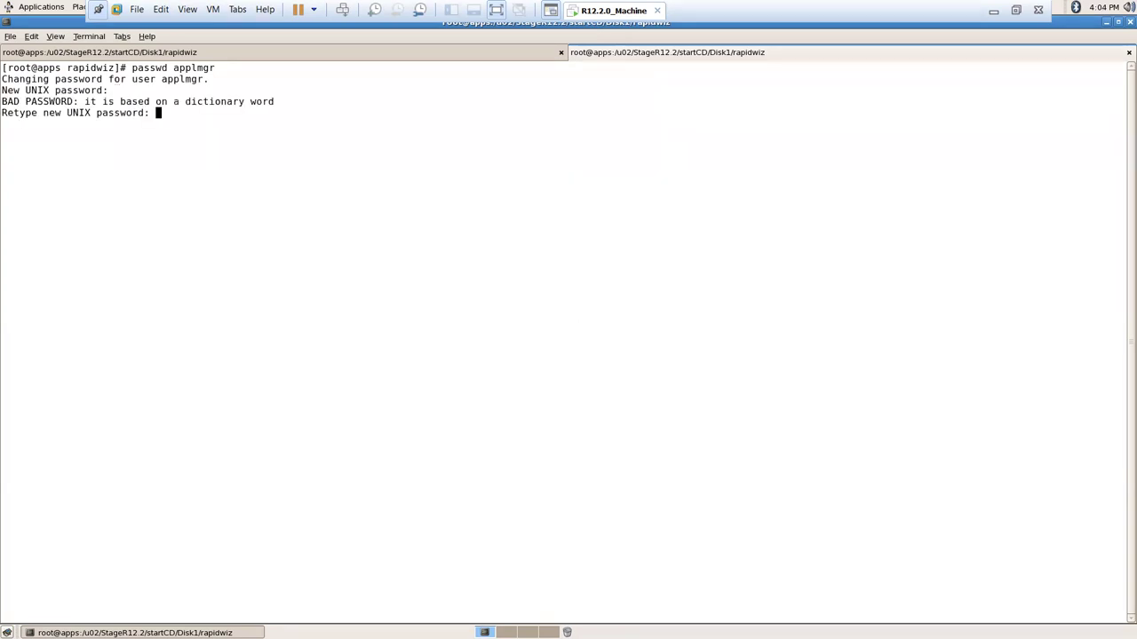
key("Return")
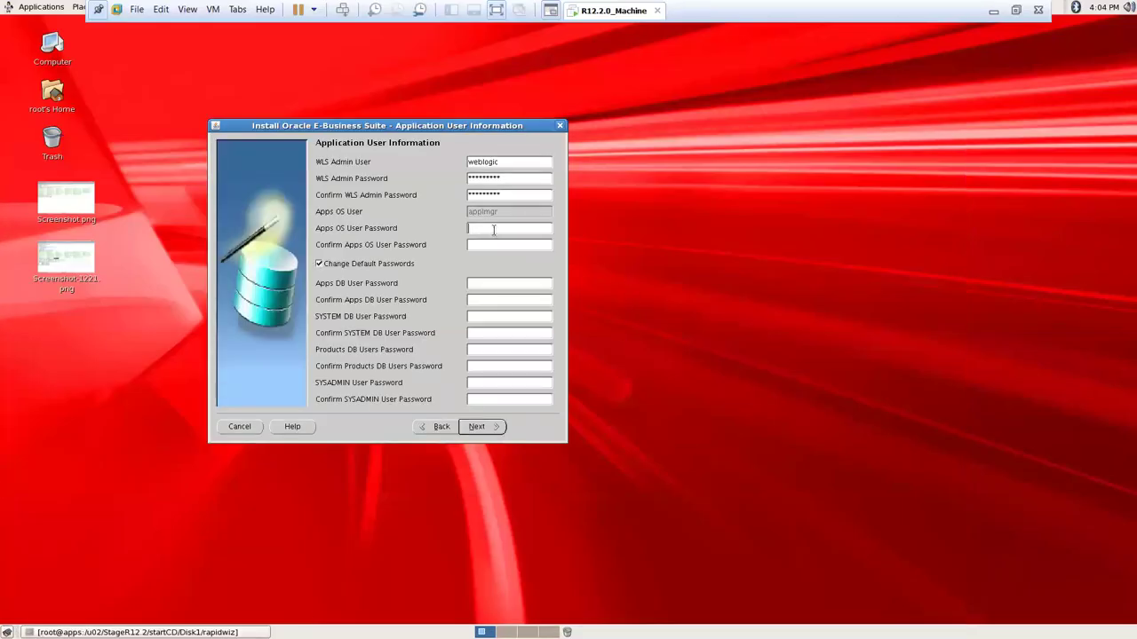
Return to the install wizard and fill in the Apps OS User password and its confirmation
type("******")
type("*******")
type("*")
key("BackSpace")
key("BackSpace")
key("BackSpace")
key("BackSpace")
key("BackSpace")
key("BackSpace")
key("BackSpace")
key("BackSpace")
type("*******")
Turn off Change Default Passwords and advance past Node Information to the pre-install checks
left_click(319, 265)
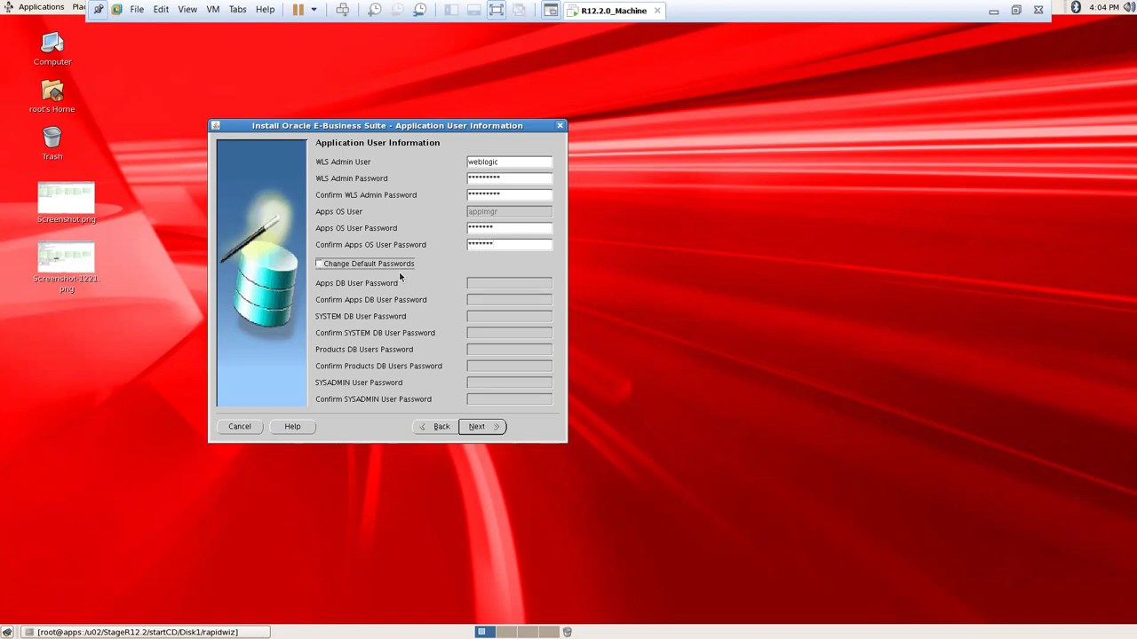
left_click(477, 427)
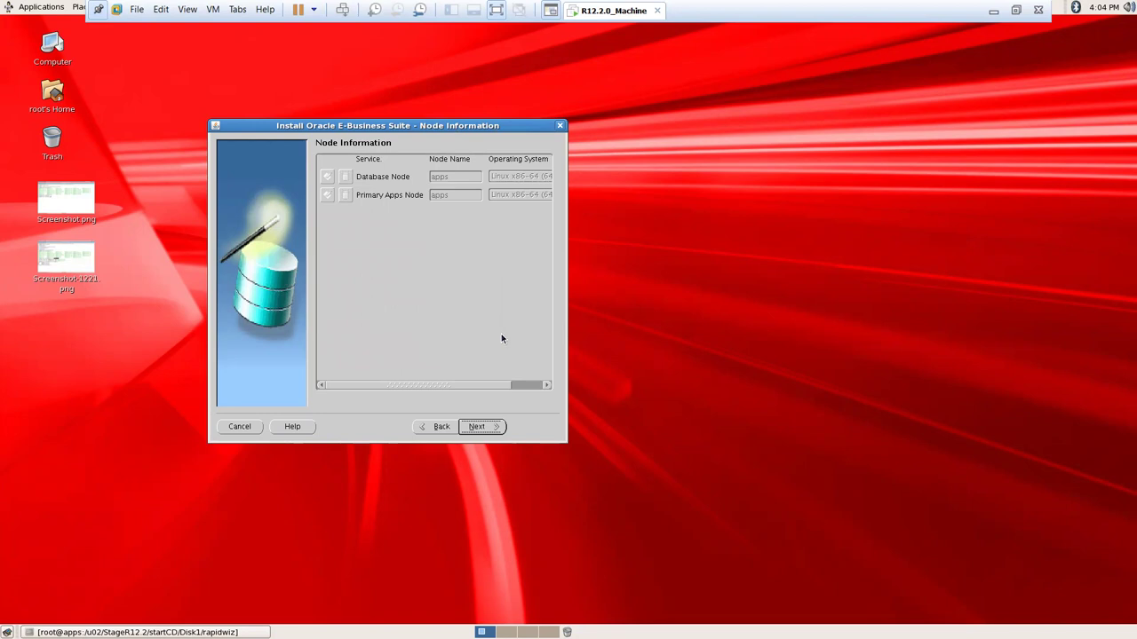
left_click(495, 428)
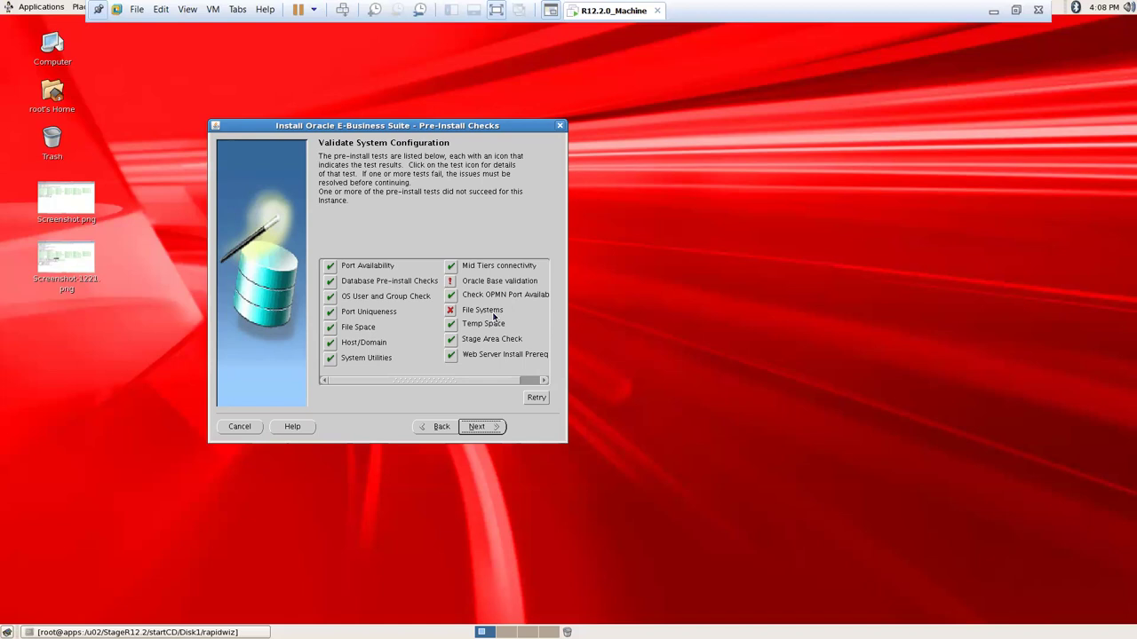
Examine the full details of the failed File Systems check, including its central inventory and oraInst.loc messages, and close them
mouse_move(451, 312)
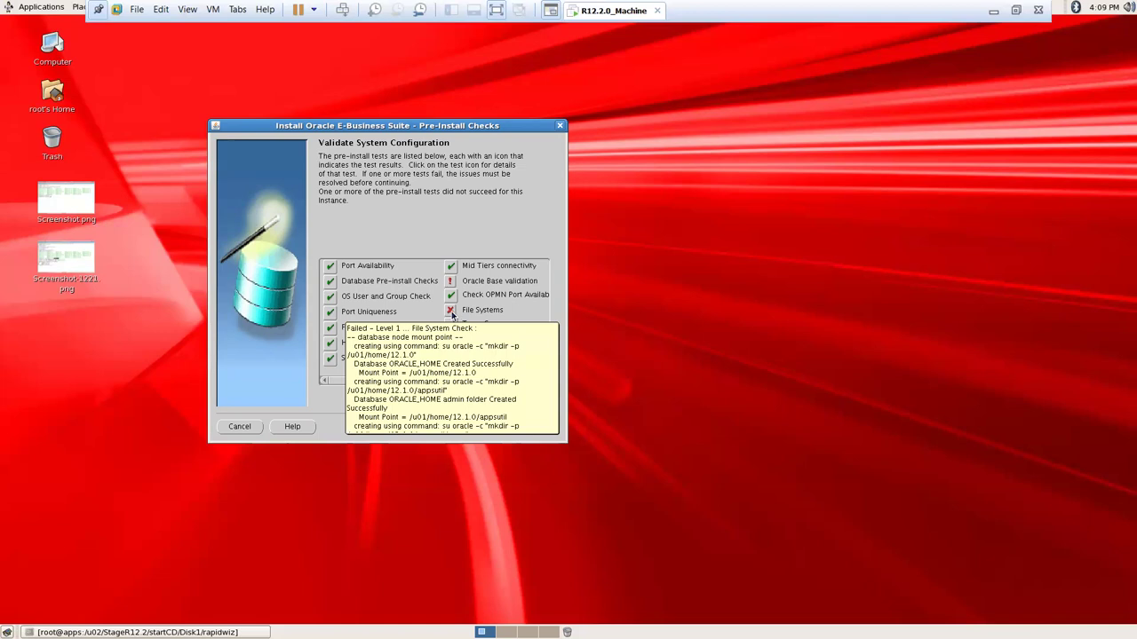
left_click(452, 313)
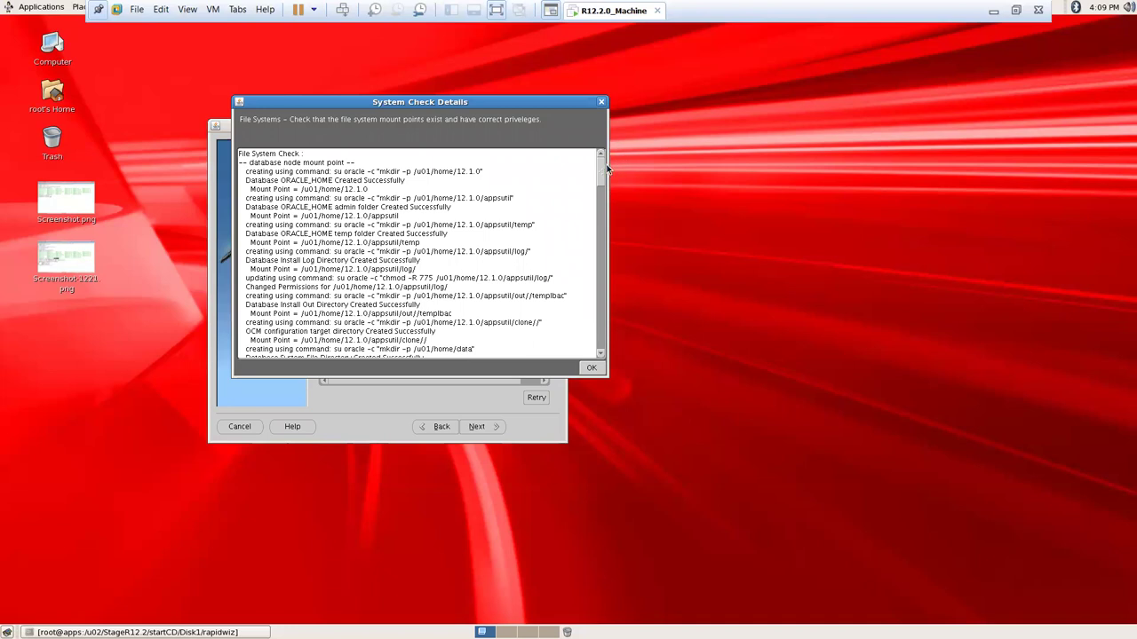
left_click_drag(600, 169, 596, 243)
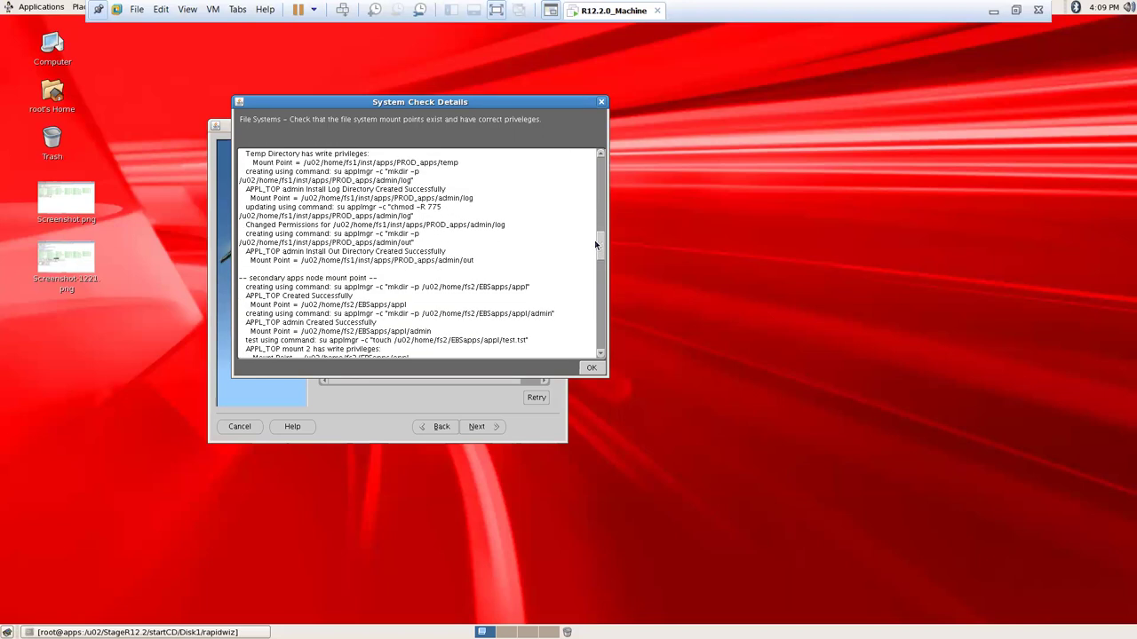
left_click_drag(595, 244, 593, 263)
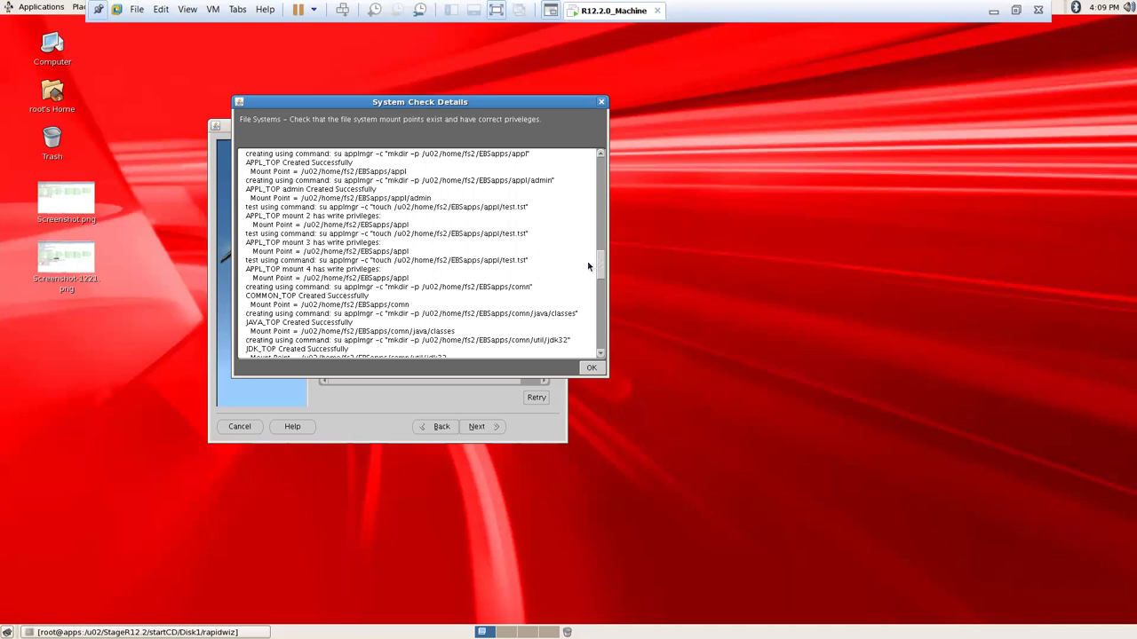
scroll(587, 263, "down", 3)
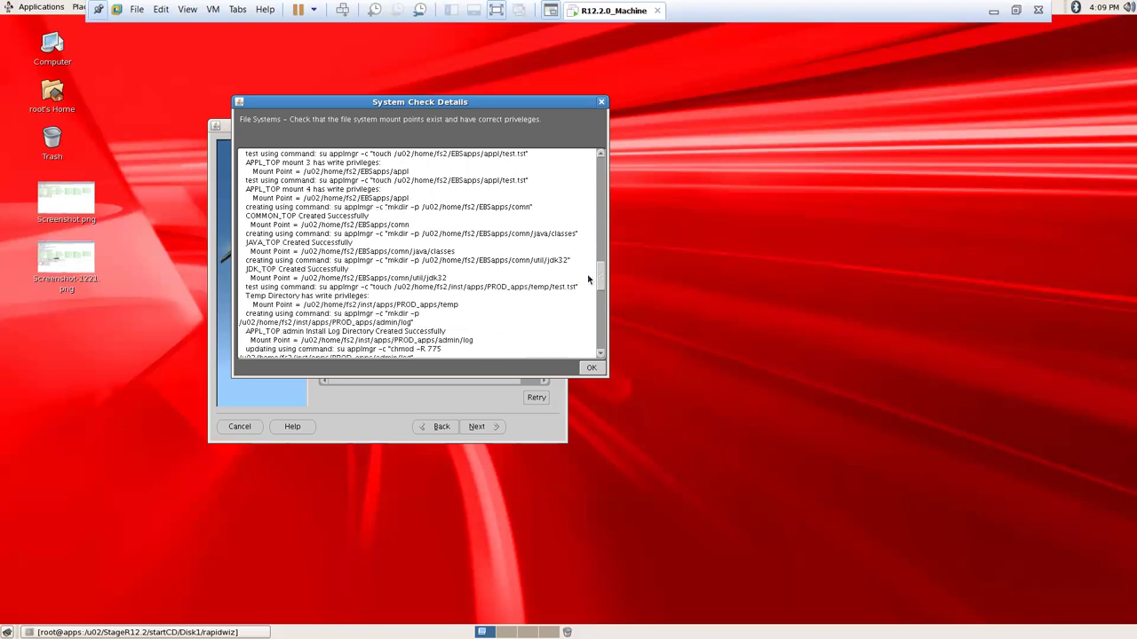
scroll(587, 279, "down", 1)
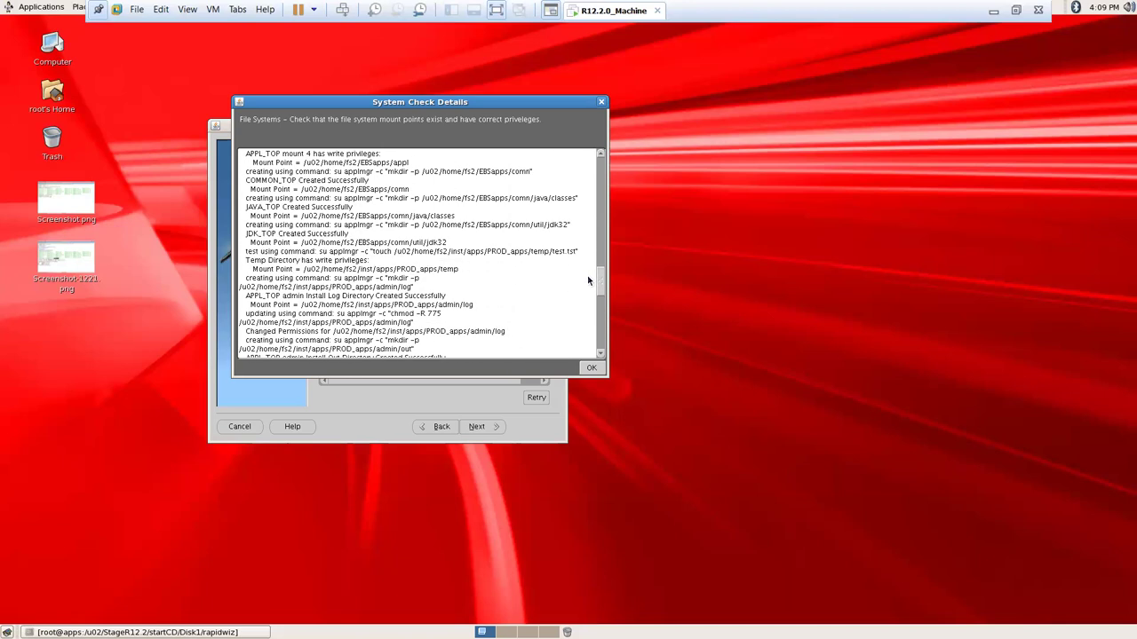
scroll(587, 281, "down", 5)
scroll(587, 299, "down", 10)
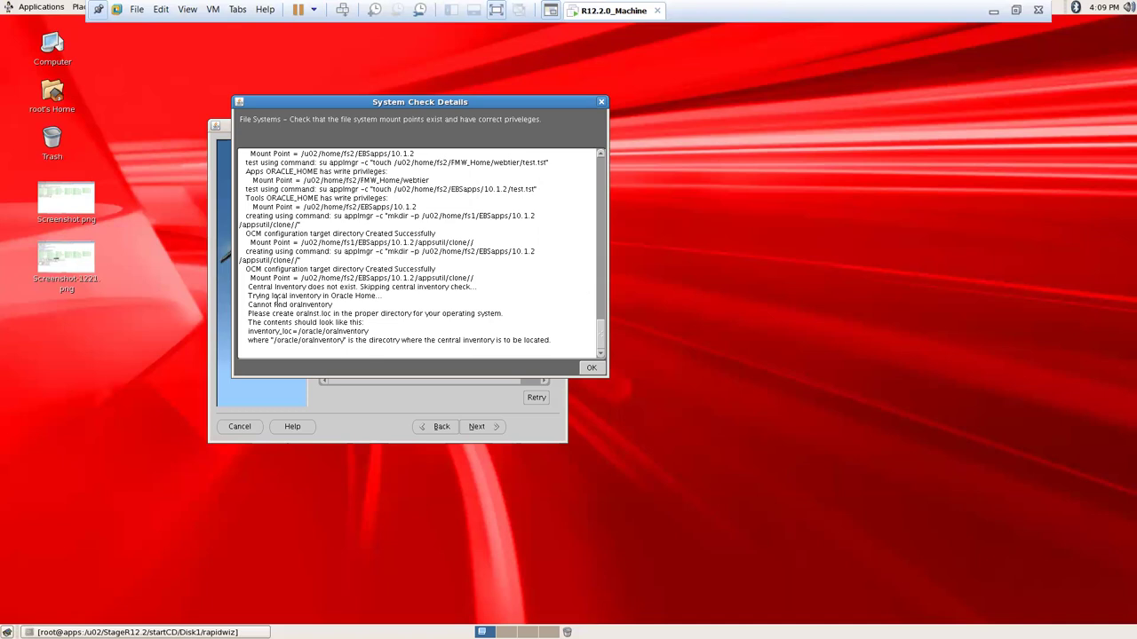
left_click_drag(257, 287, 464, 291)
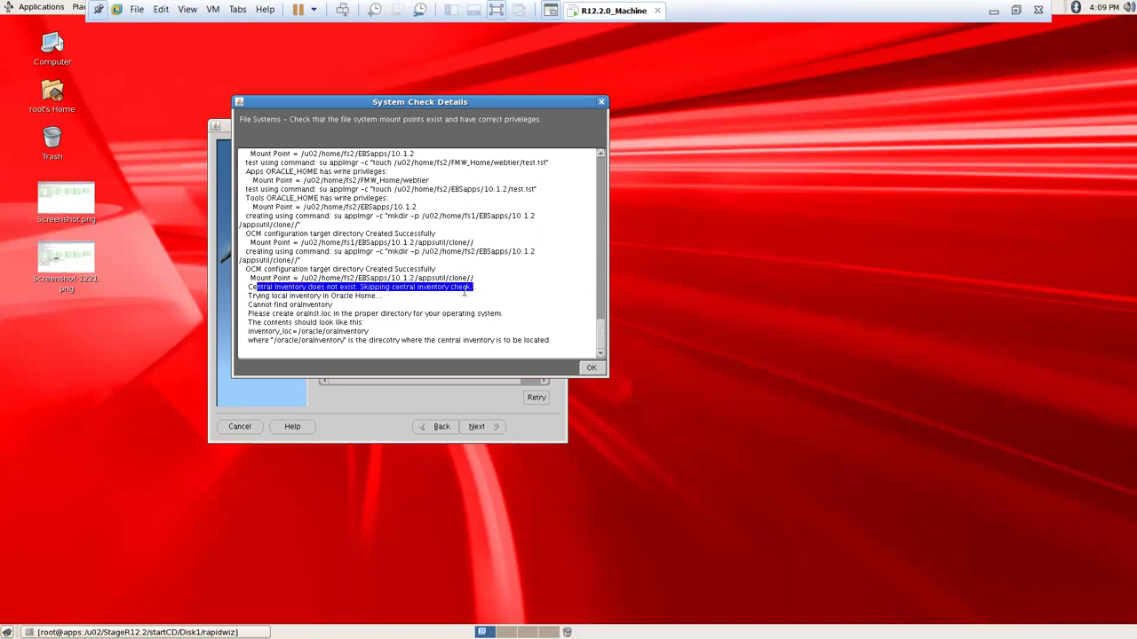
left_click_drag(247, 289, 474, 288)
left_click(451, 295)
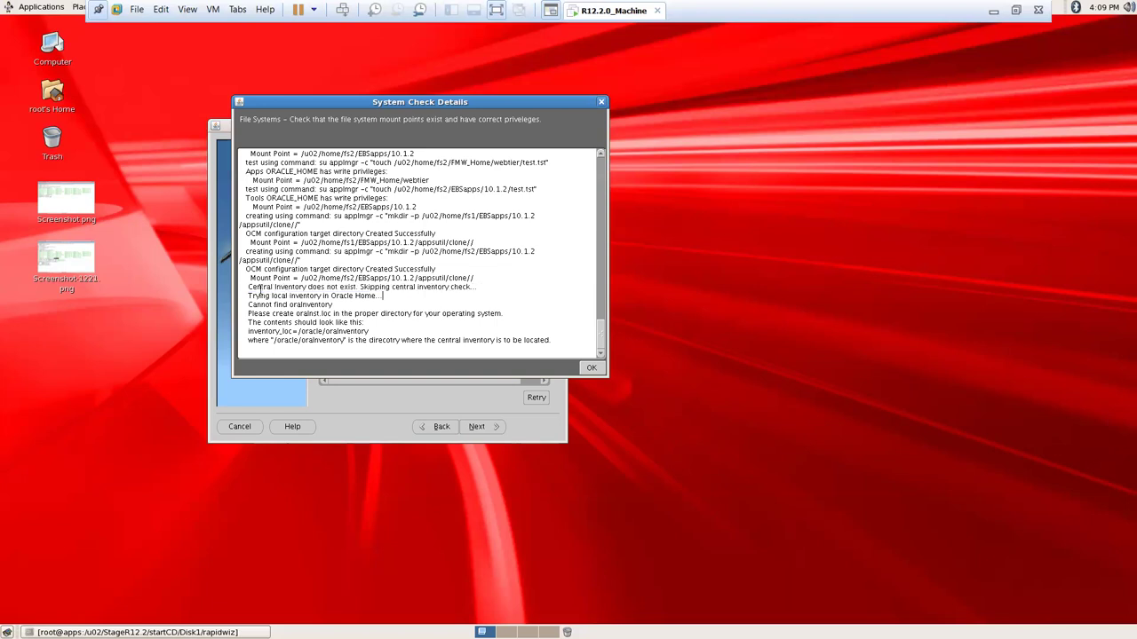
left_click_drag(257, 288, 385, 352)
left_click(277, 333)
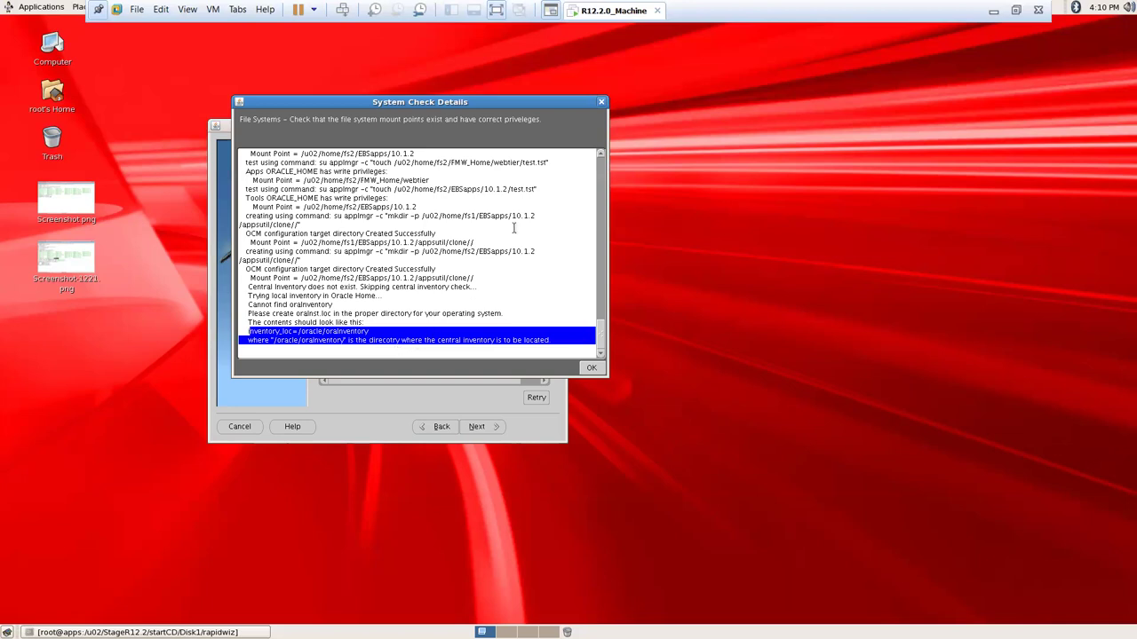
left_click(601, 102)
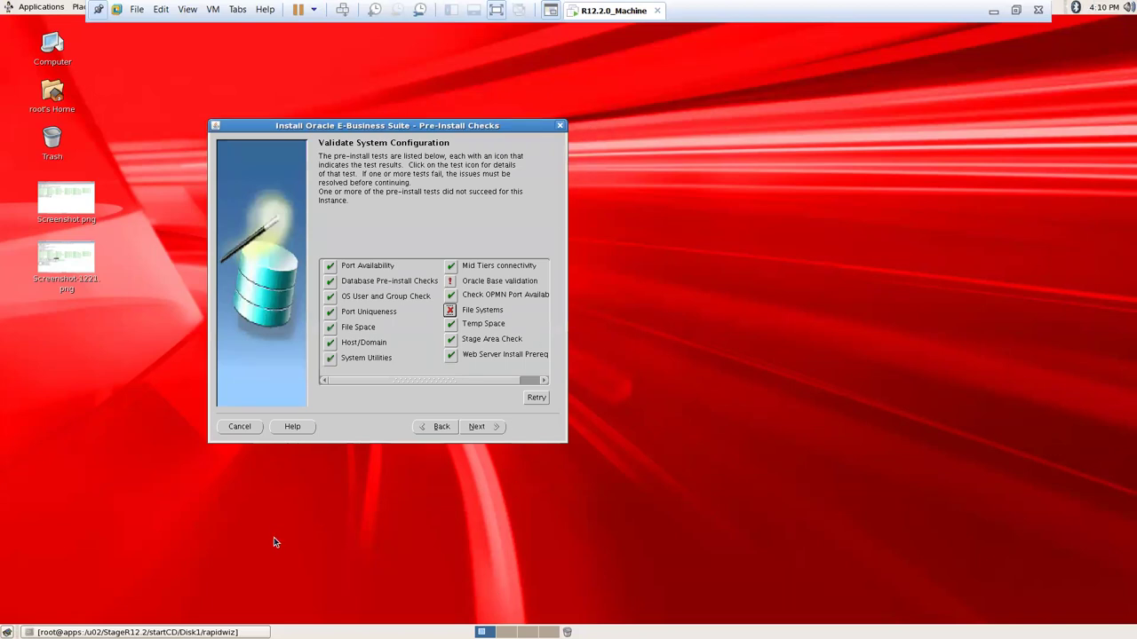
Enlarge the terminal text, switch to the installation guide in Word and find the solution for the file system error
left_click(211, 631)
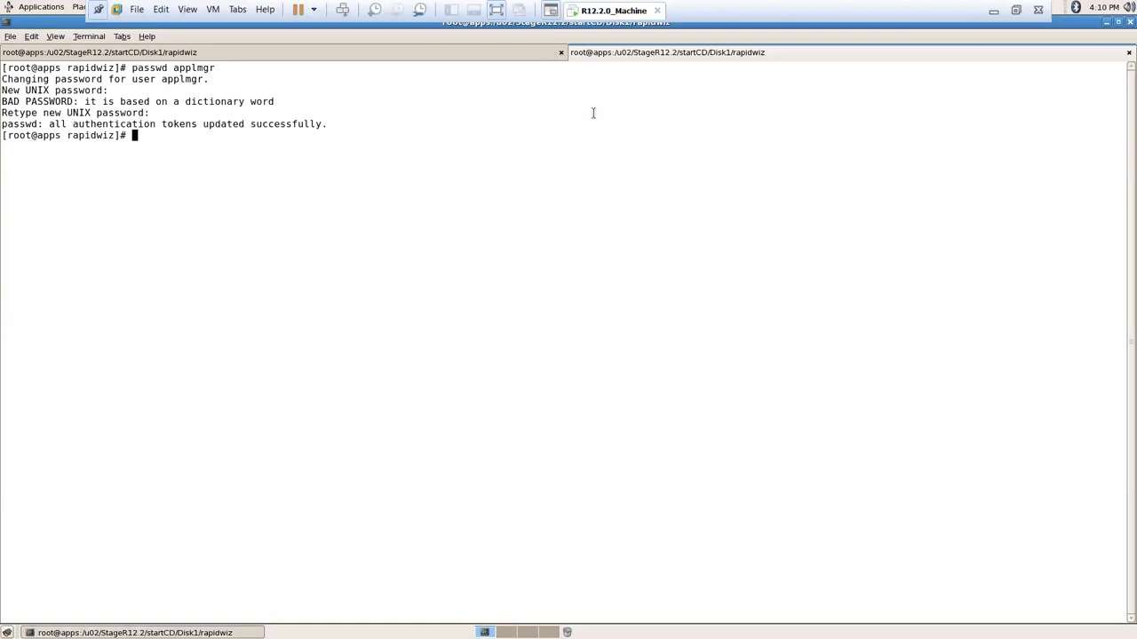
key("ctrl+plus")
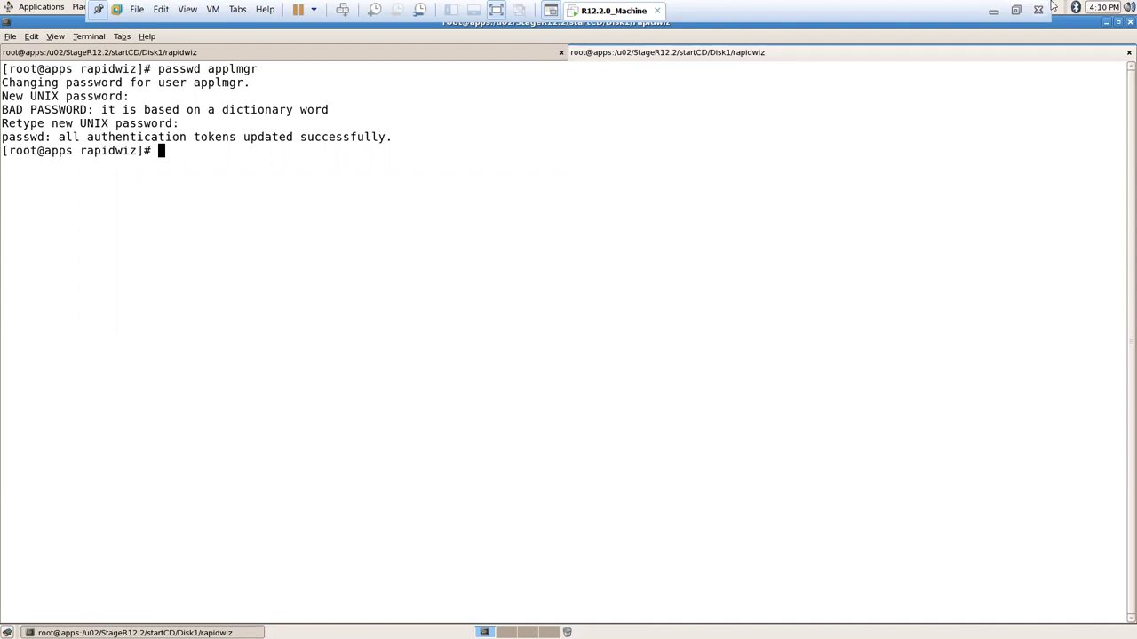
key("alt+Tab")
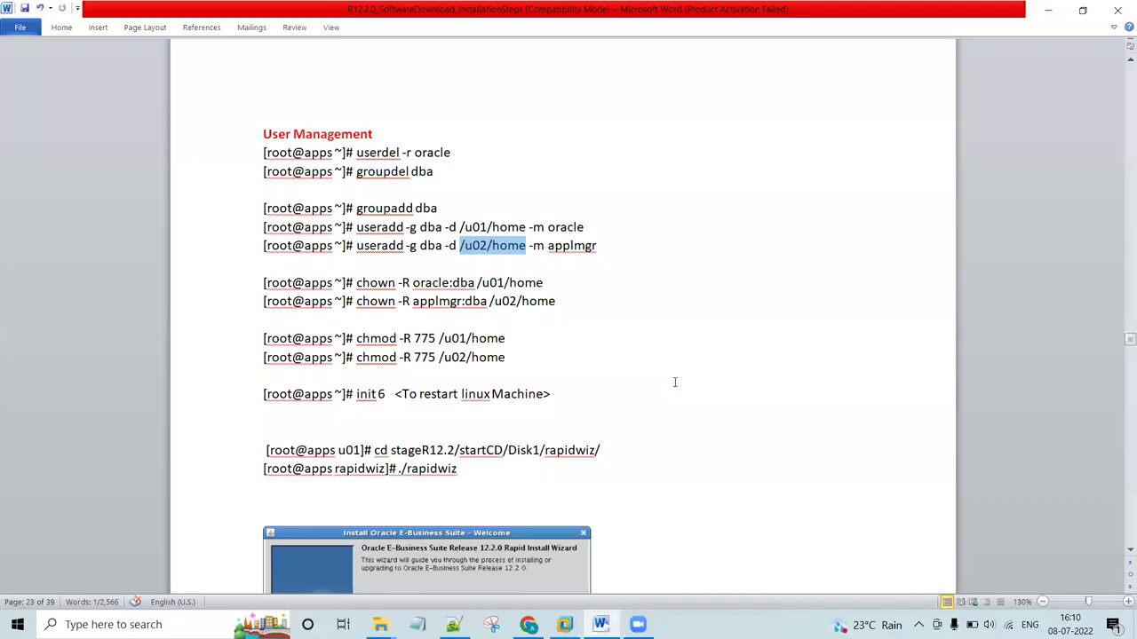
scroll(675, 382, "down", 20)
scroll(673, 391, "down", 20)
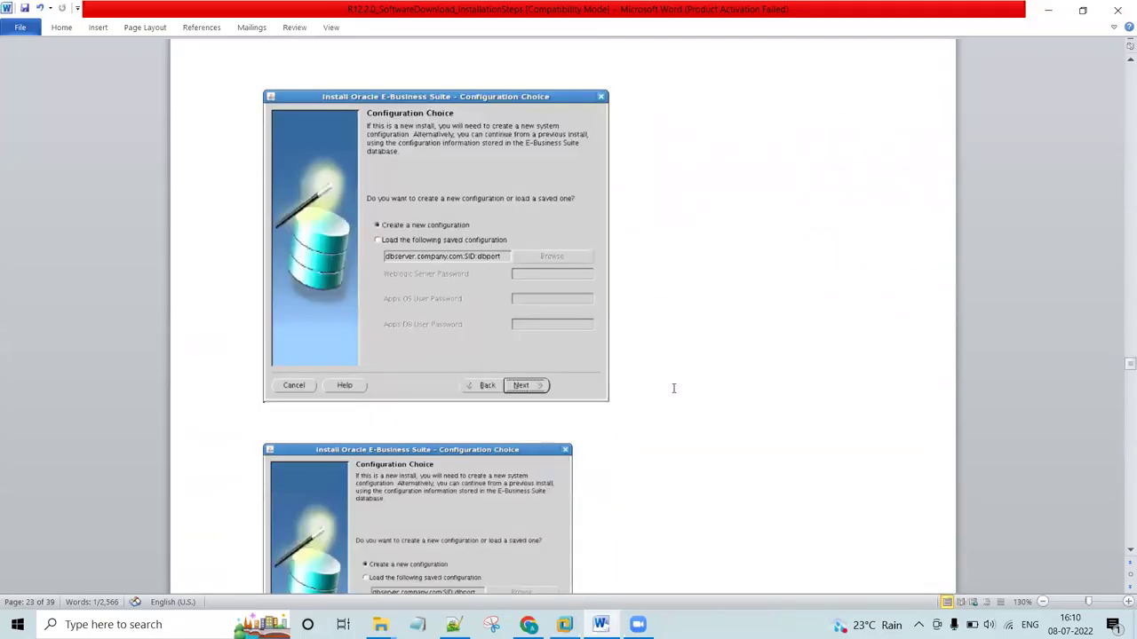
scroll(673, 404, "down", 20)
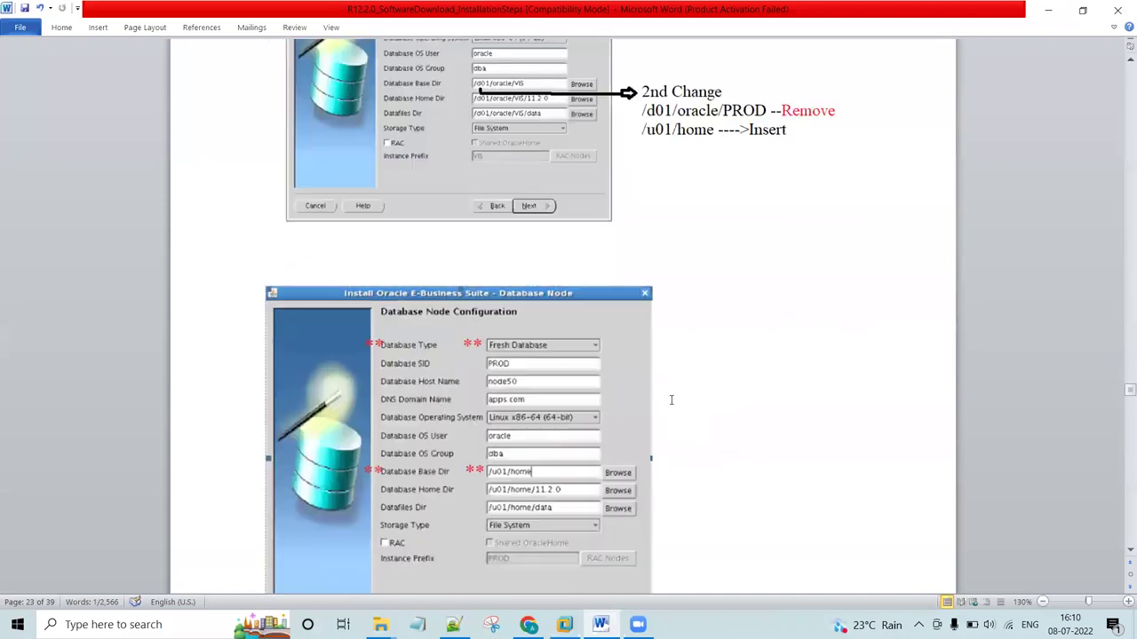
scroll(672, 399, "down", 15)
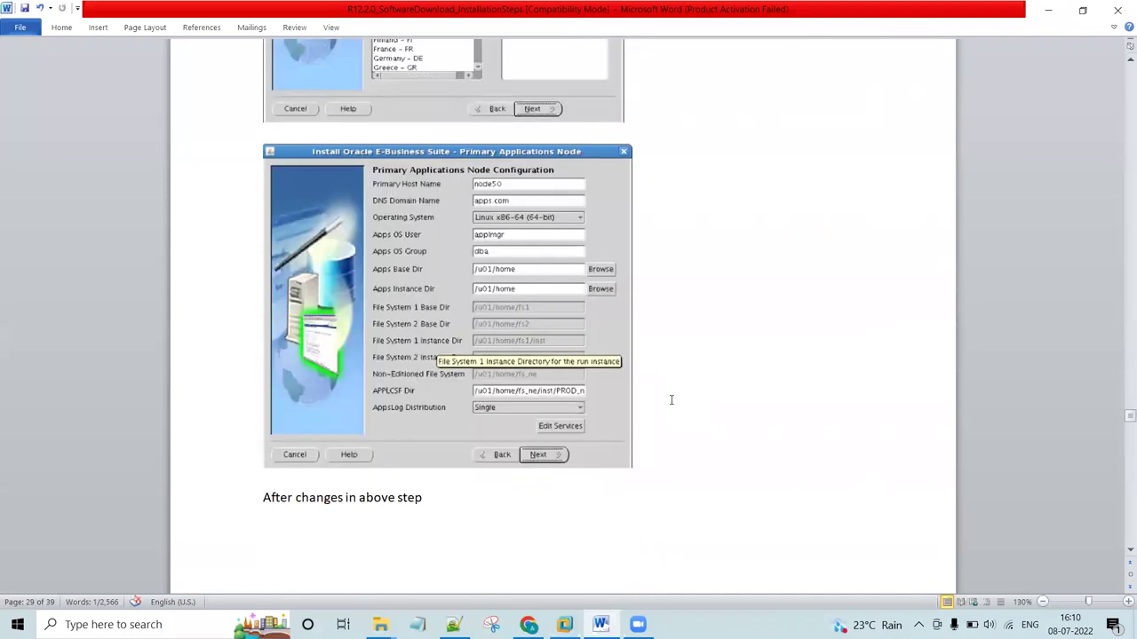
scroll(671, 399, "down", 15)
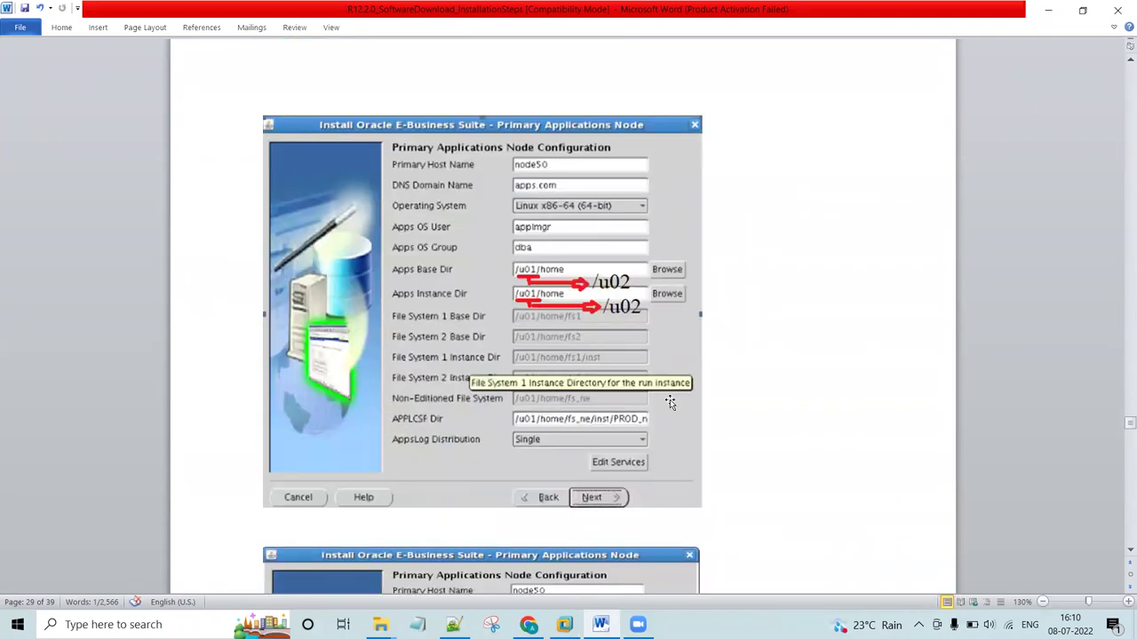
scroll(671, 400, "down", 15)
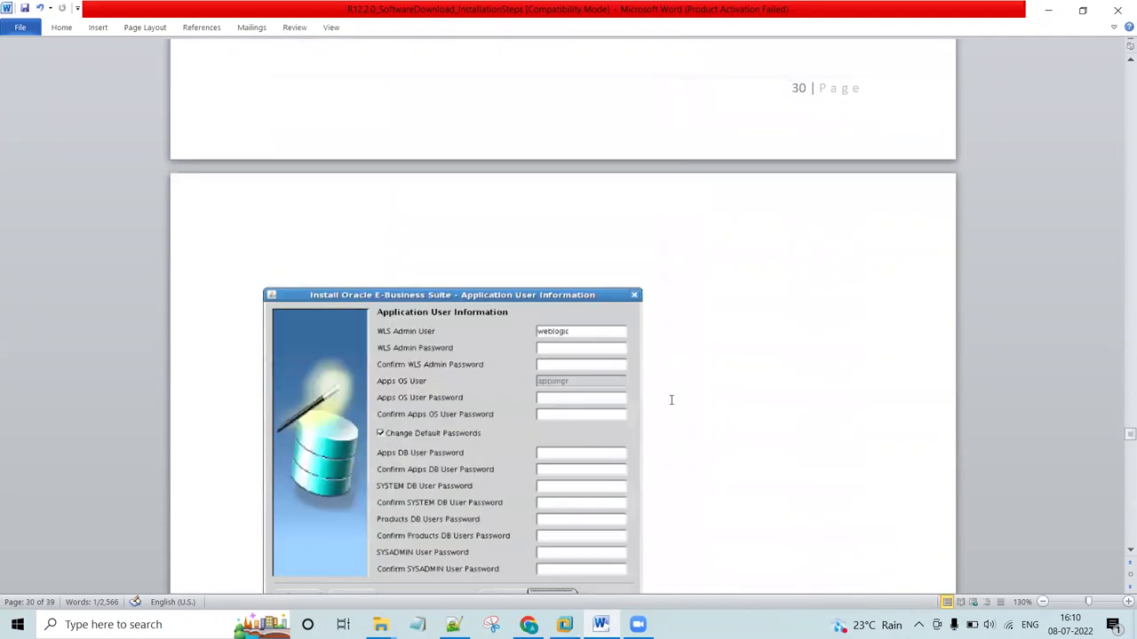
scroll(671, 399, "down", 5)
scroll(671, 400, "down", 15)
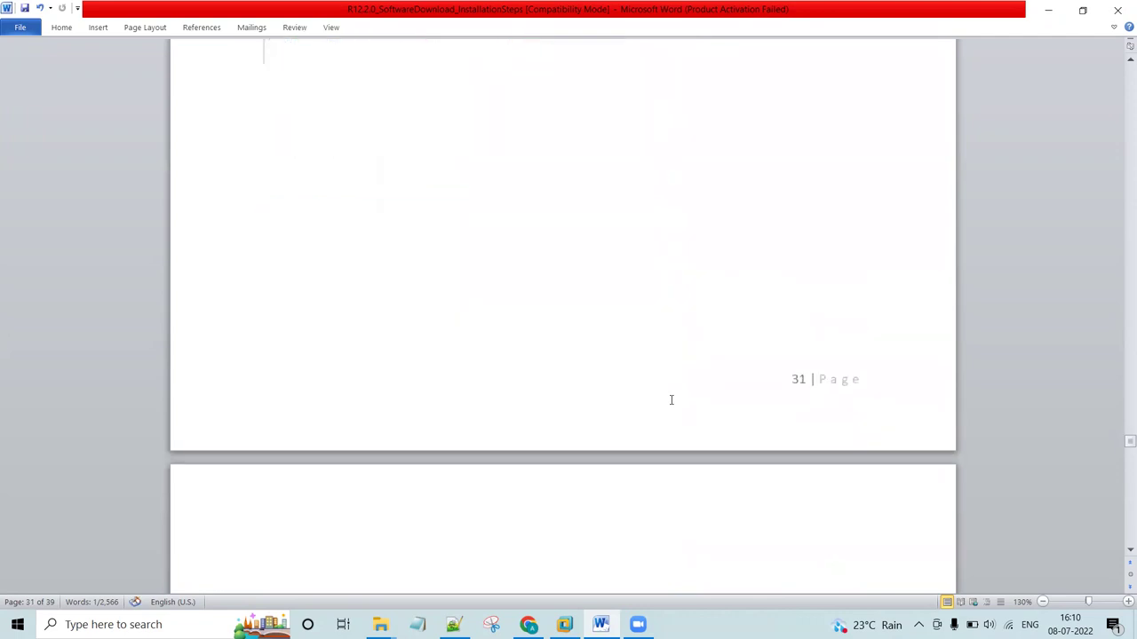
scroll(672, 399, "down", 5)
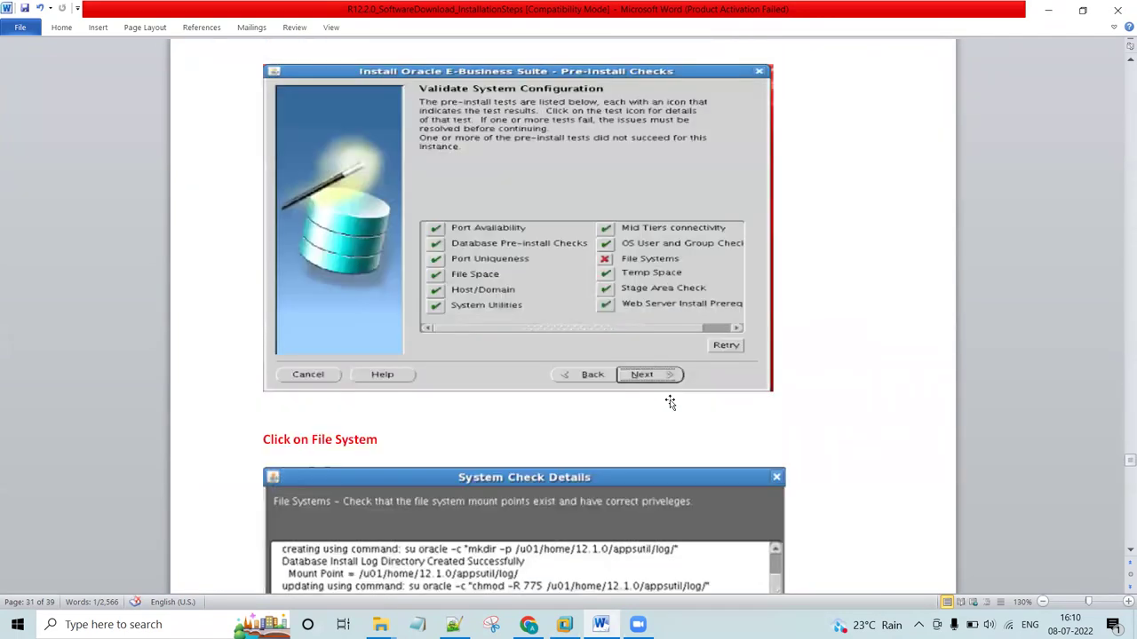
scroll(672, 400, "down", 8)
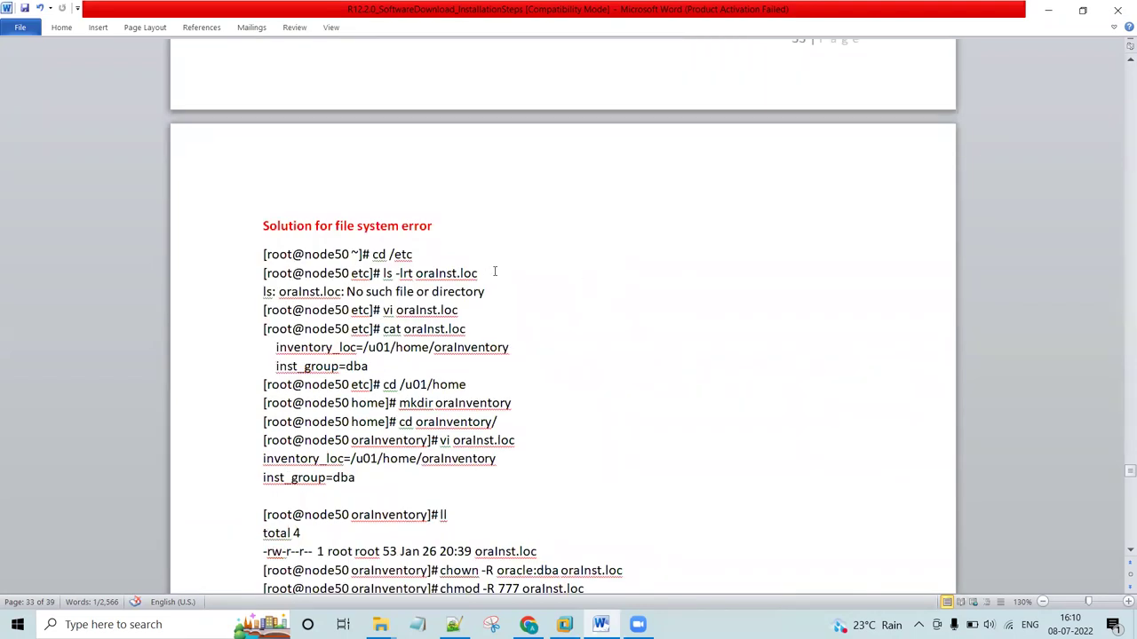
Copy the command cd /etc from the guide and run it in the virtual machine's terminal
left_click_drag(373, 254, 436, 257)
key("ctrl+c")
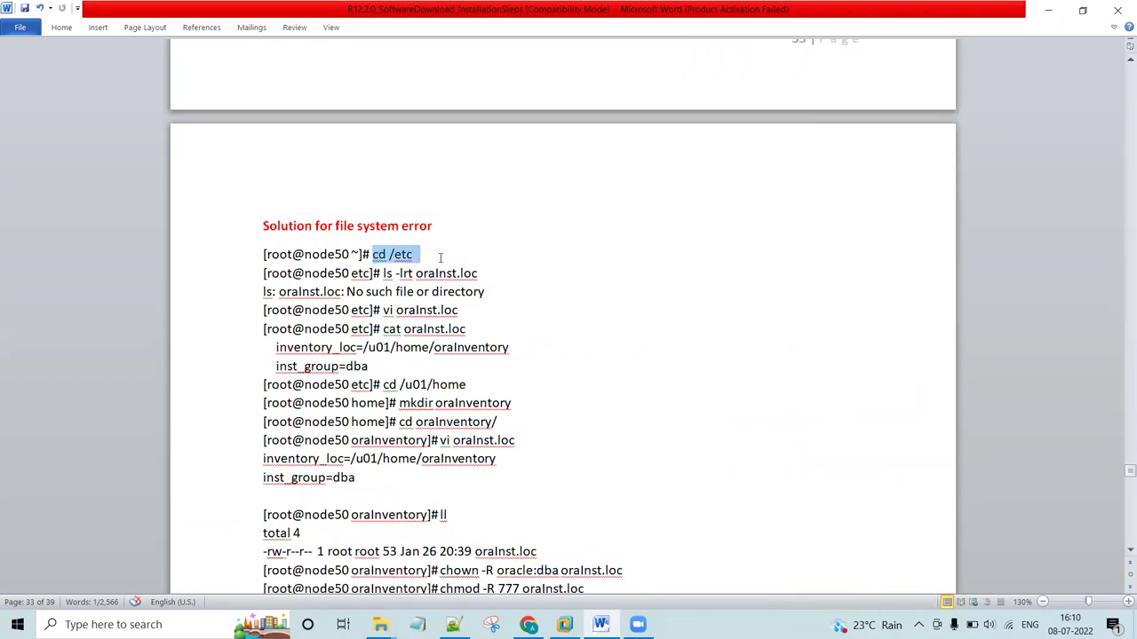
left_click(565, 624)
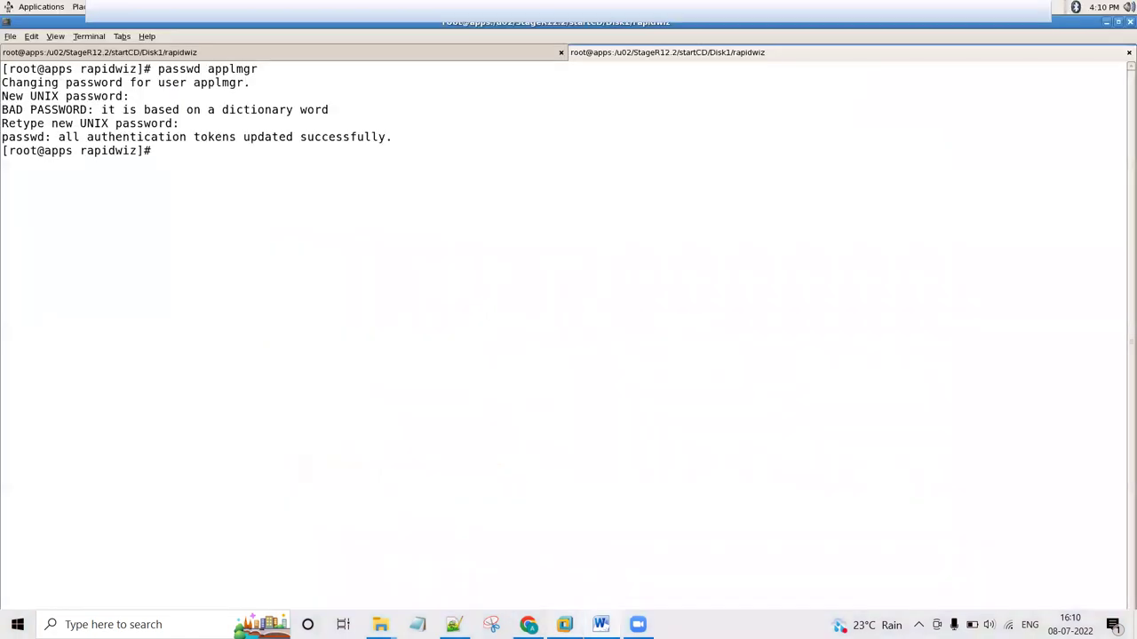
key("ctrl+shift+v")
key("Return")
List the contents of /etc and clear the terminal, switching back to the Word guide
type("ls")
key("Return")
type("clear")
key("Return")
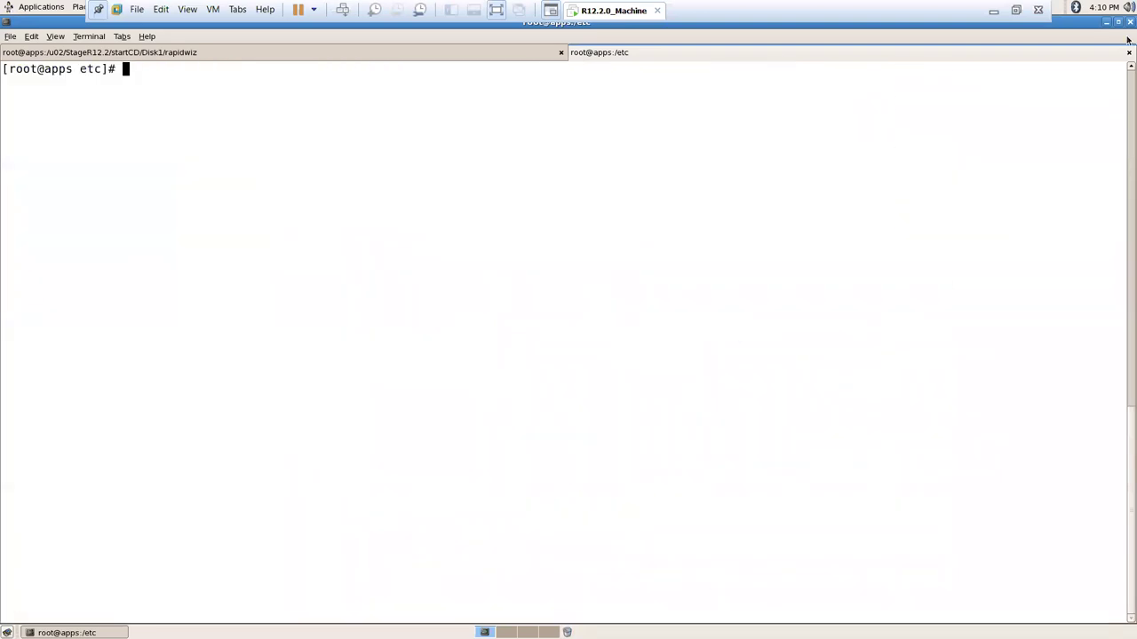
left_click(993, 11)
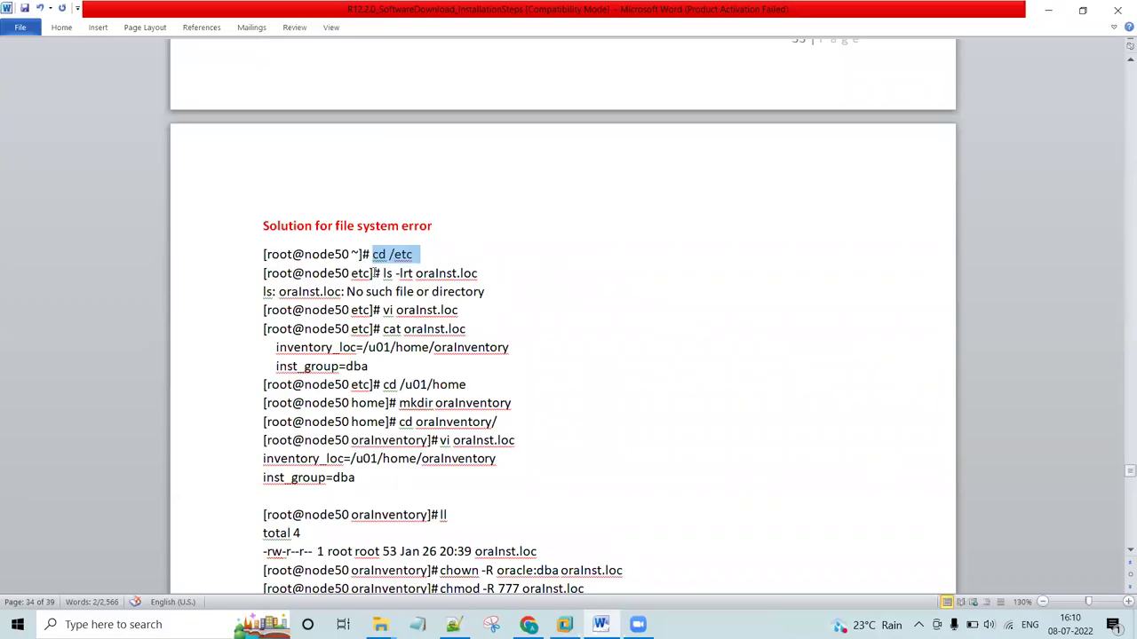
Copy the command vi oraInst.loc from the Word guide, run it in the virtual machine's /etc terminal and start insert mode
left_click_drag(383, 310, 481, 314)
key("ctrl+c")
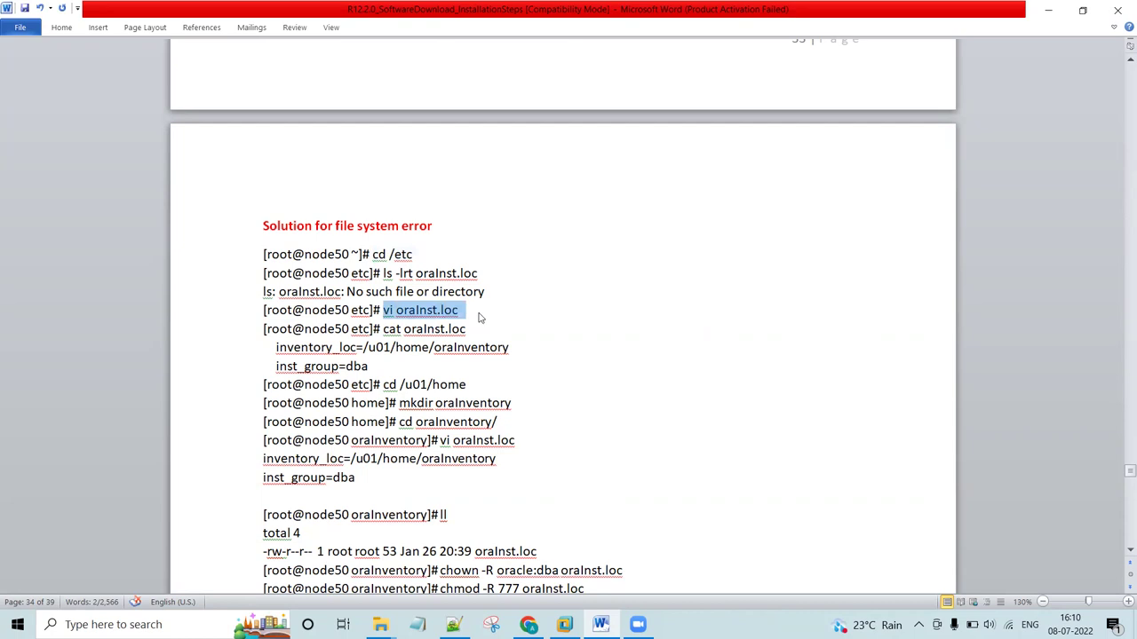
left_click(564, 624)
key("ctrl+shift+v")
key("Return")
key("i")
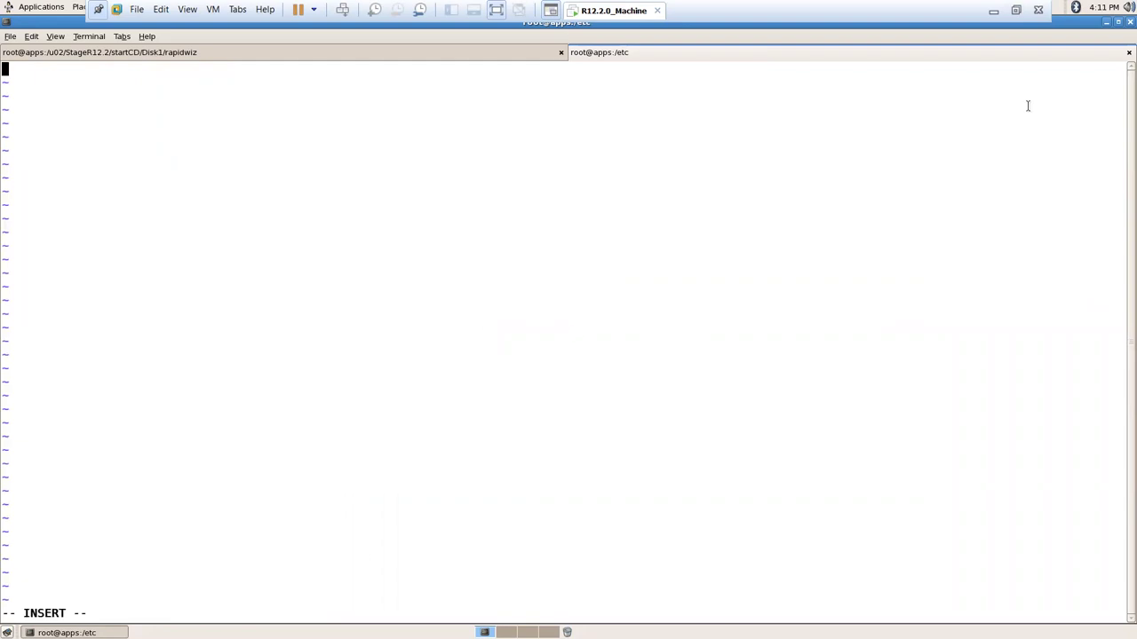
Copy the inventory_loc=/u01/home/oraInventory and inst_group=dba lines from the guide into the open /etc/oraInst.loc file
left_click(993, 11)
left_click_drag(277, 347, 426, 362)
key("ctrl+c")
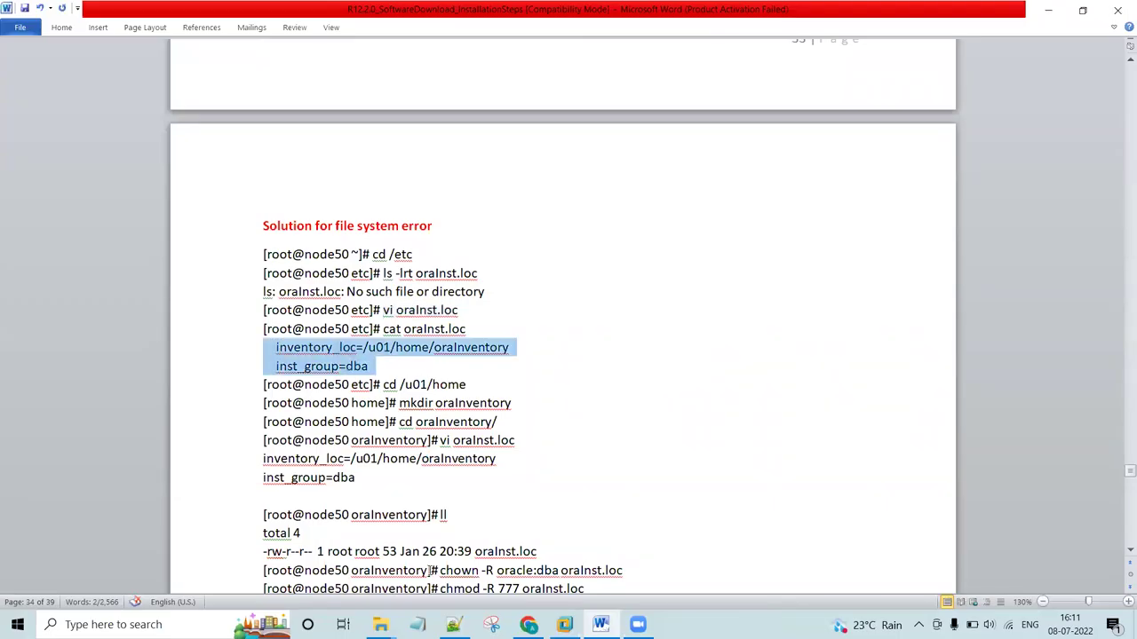
left_click(564, 624)
key("ctrl+shift+v")
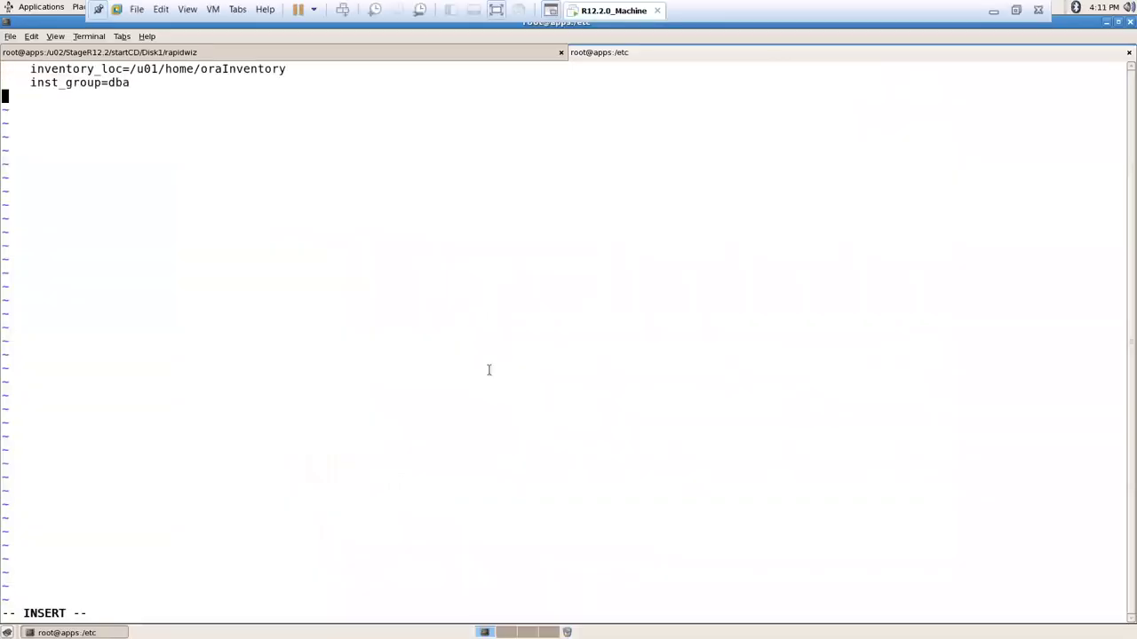
Remove the four leading spaces from both lines of /etc/oraInst.loc, then save and quit vi with :wq!
key("Up")
key("Up")
key("Right")
key("Right")
key("Right")
key("Right")
key("BackSpace")
key("BackSpace")
key("BackSpace")
key("BackSpace")
key("Down")
key("Right")
key("Right")
key("Right")
key("Right")
key("BackSpace")
key("BackSpace")
key("BackSpace")
key("BackSpace")
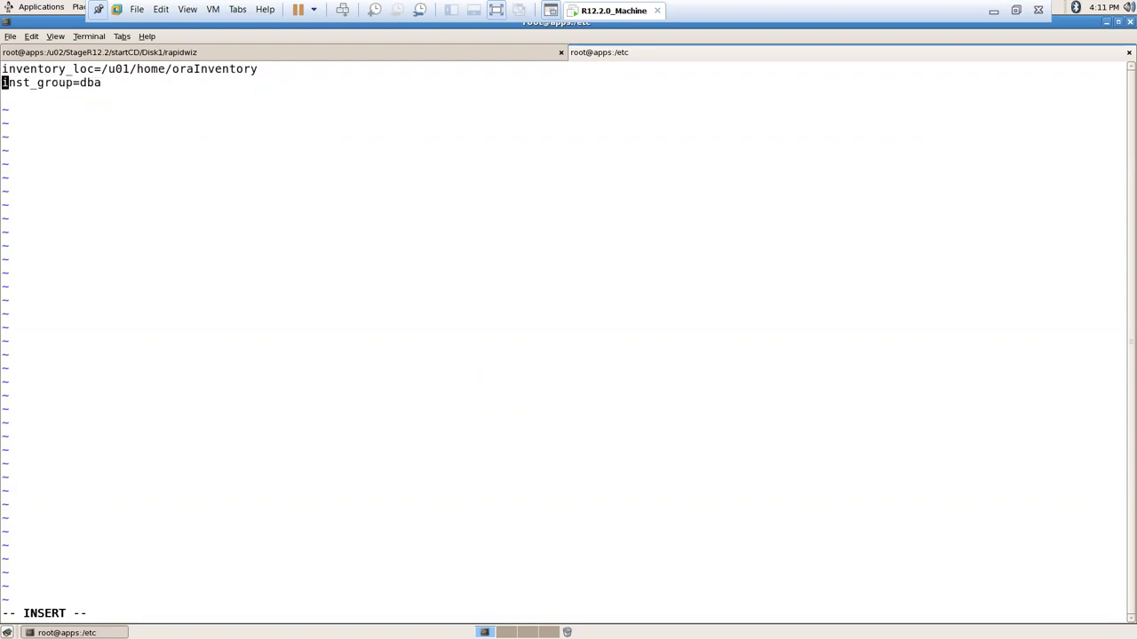
key("Escape")
type(":wq!")
key("Return")
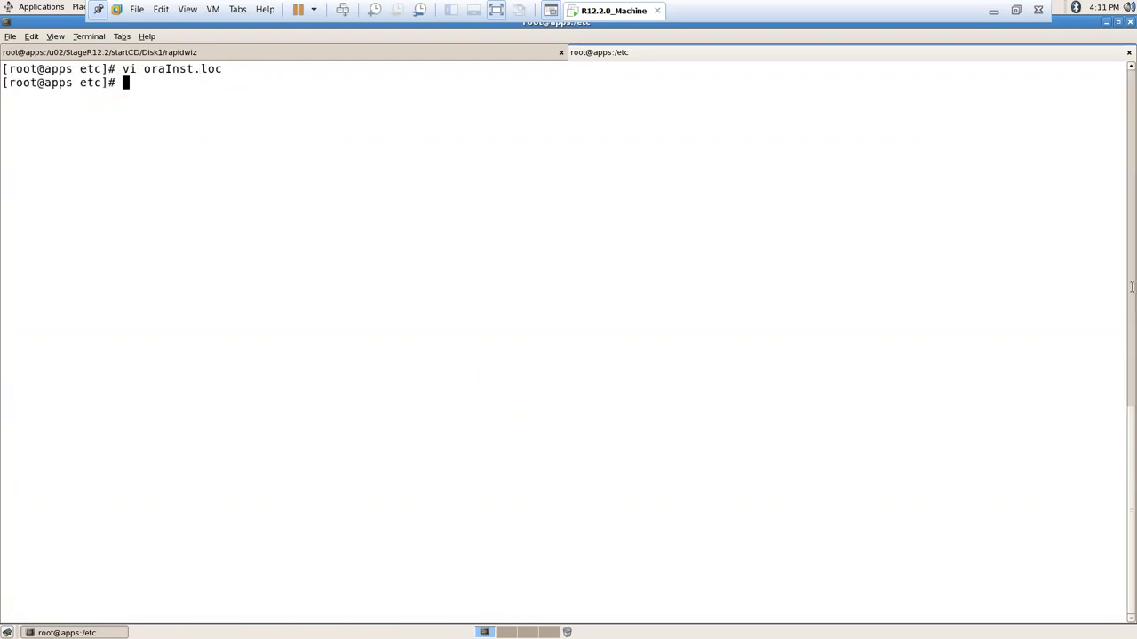
Copy the command cd /u01/home from the Word guide and run it in the virtual machine's terminal
left_click(993, 11)
left_click_drag(385, 384, 466, 384)
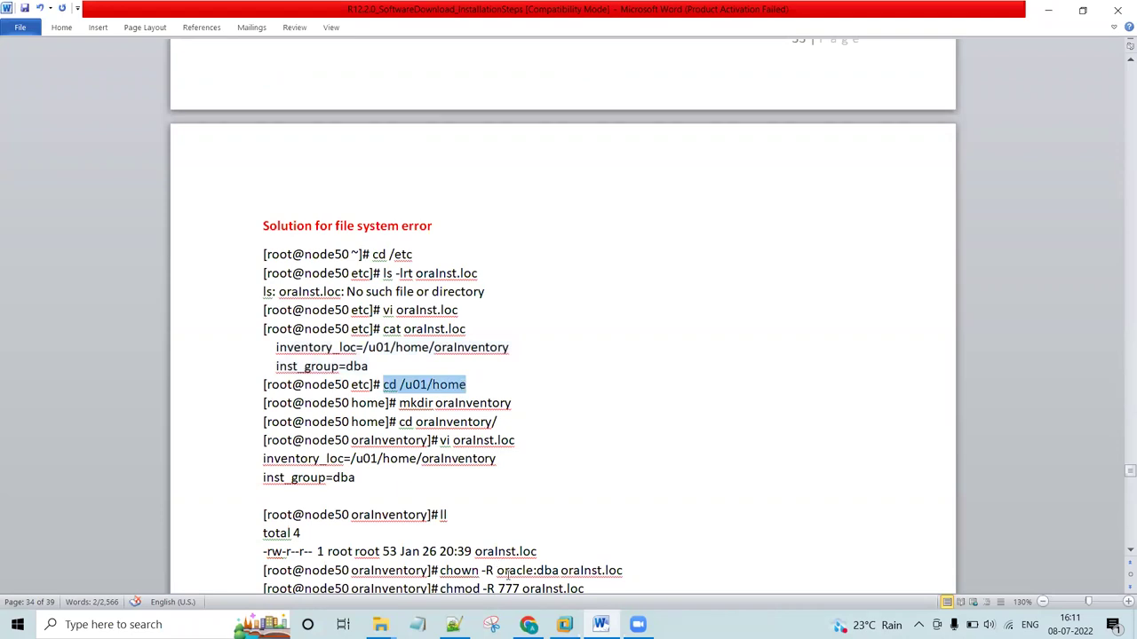
left_click(565, 624)
middle_click(540, 456)
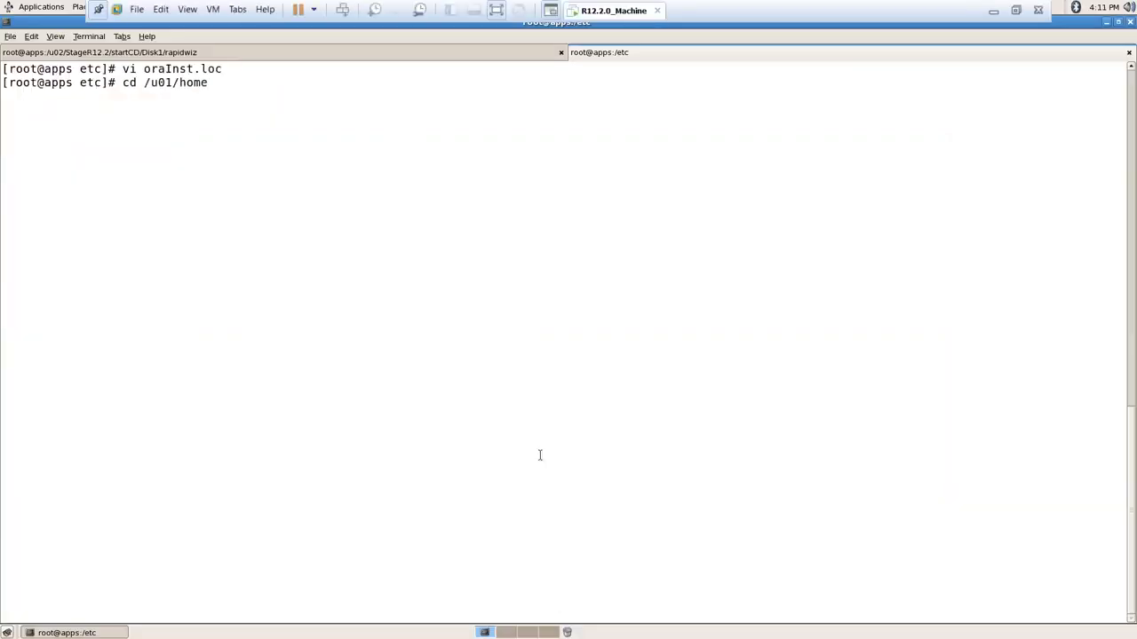
key("Return")
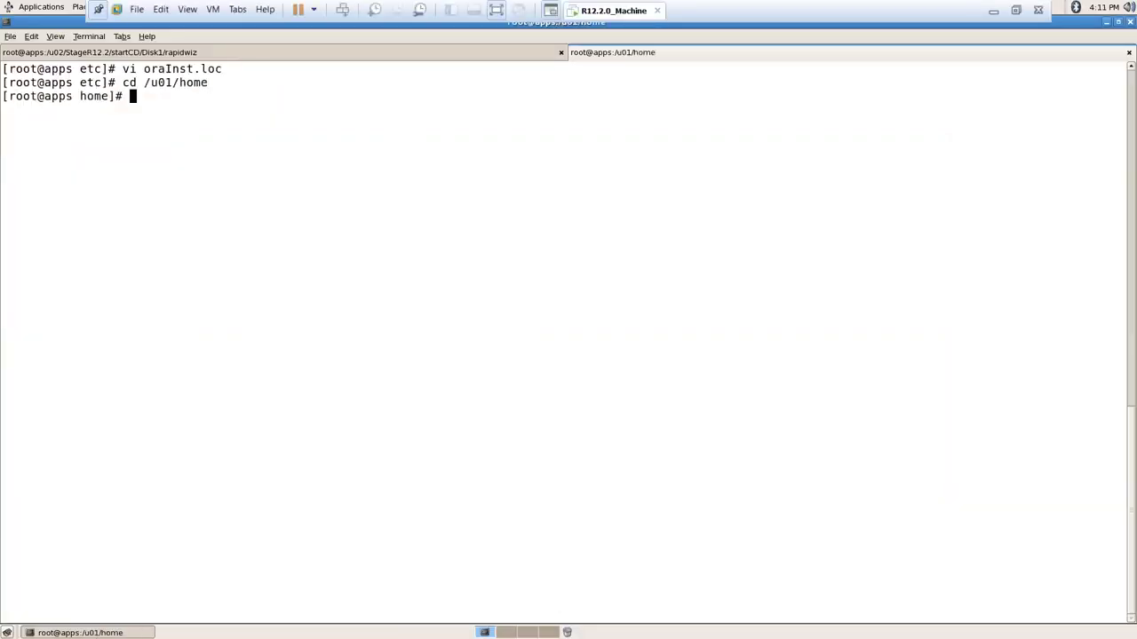
Try to create the oraInventory directory in /u01/home with the guide's mkdir oraInventory command
left_click(994, 12)
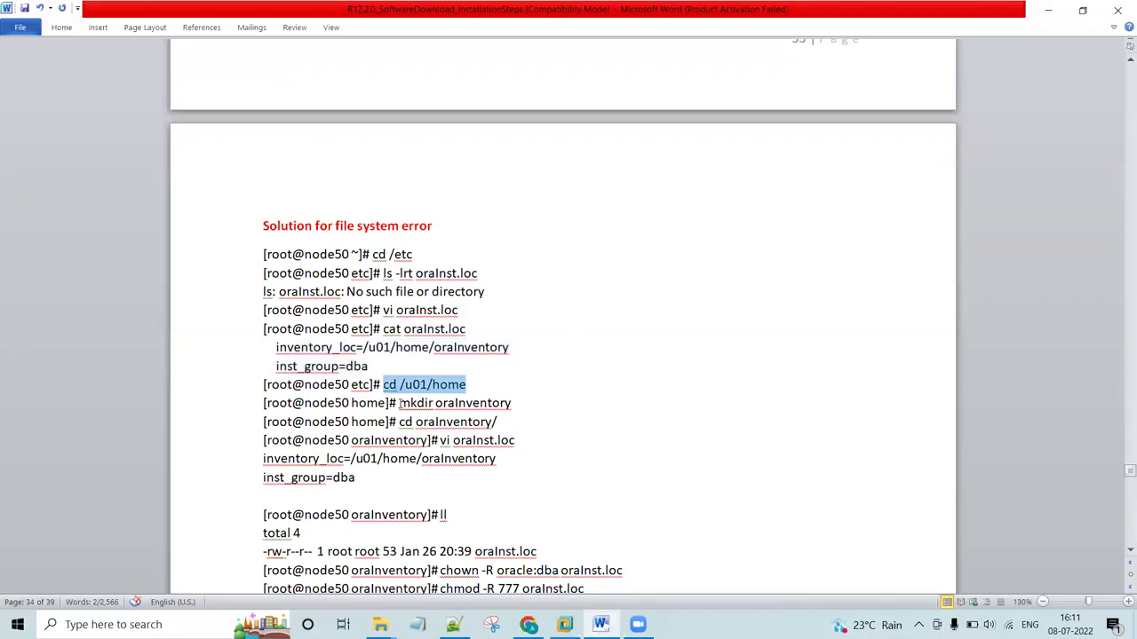
left_click_drag(400, 403, 538, 405)
key("ctrl+c")
left_click(564, 624)
key("ctrl+shift+v")
key("Return")
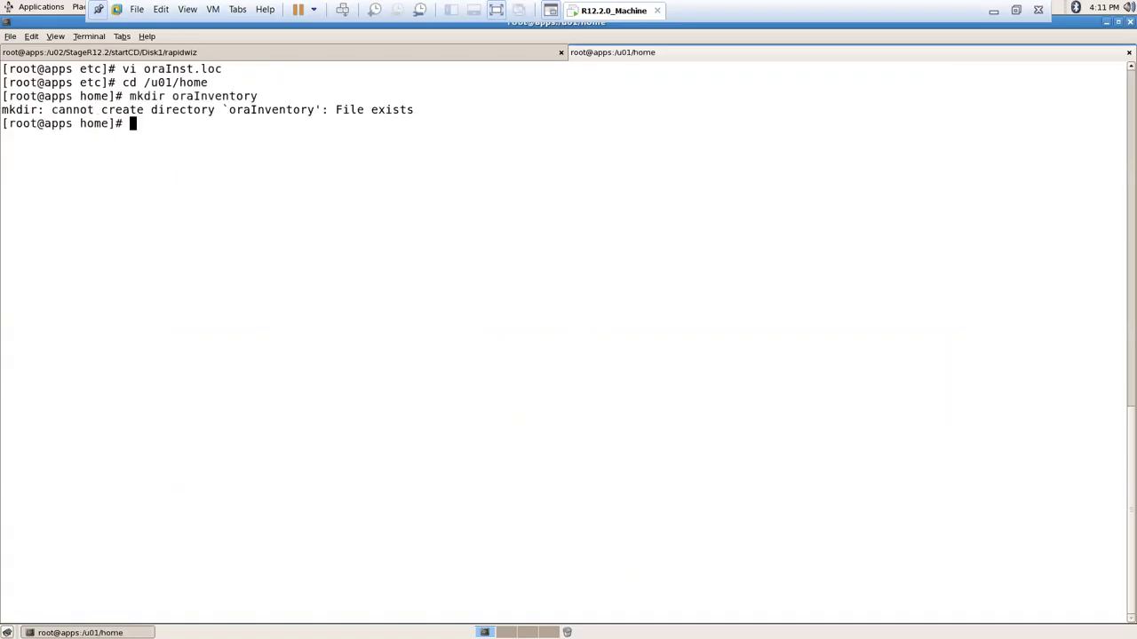
List the contents of /u01/home, change into the oraInventory directory and list its contents
type("ls")
key("Return")
type("cd oraInventory/")
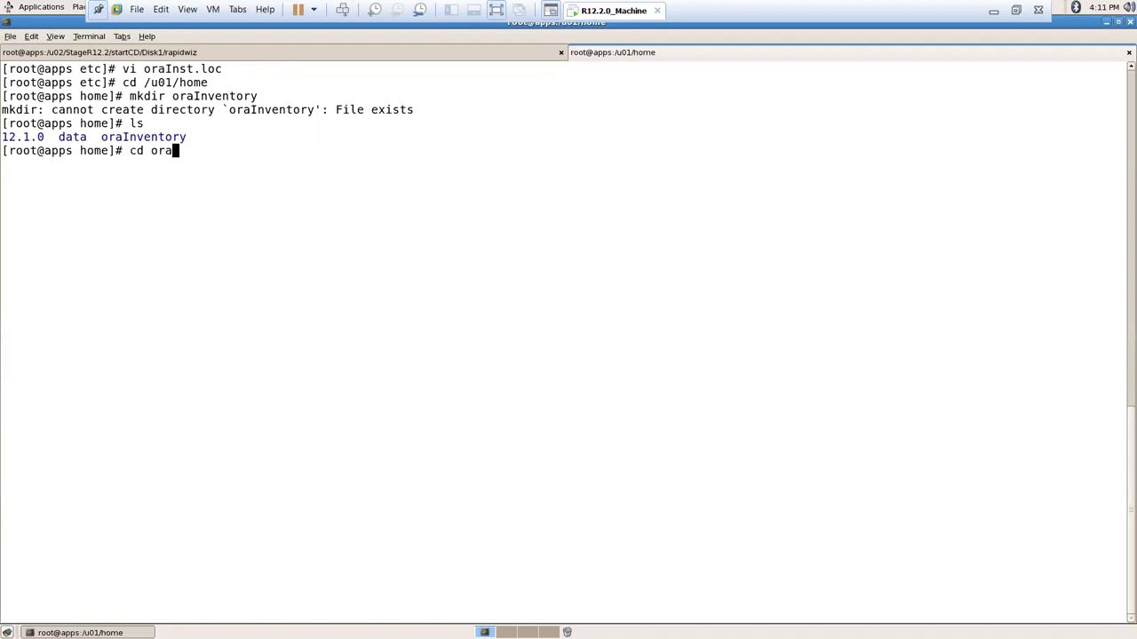
key("Return")
type("ls")
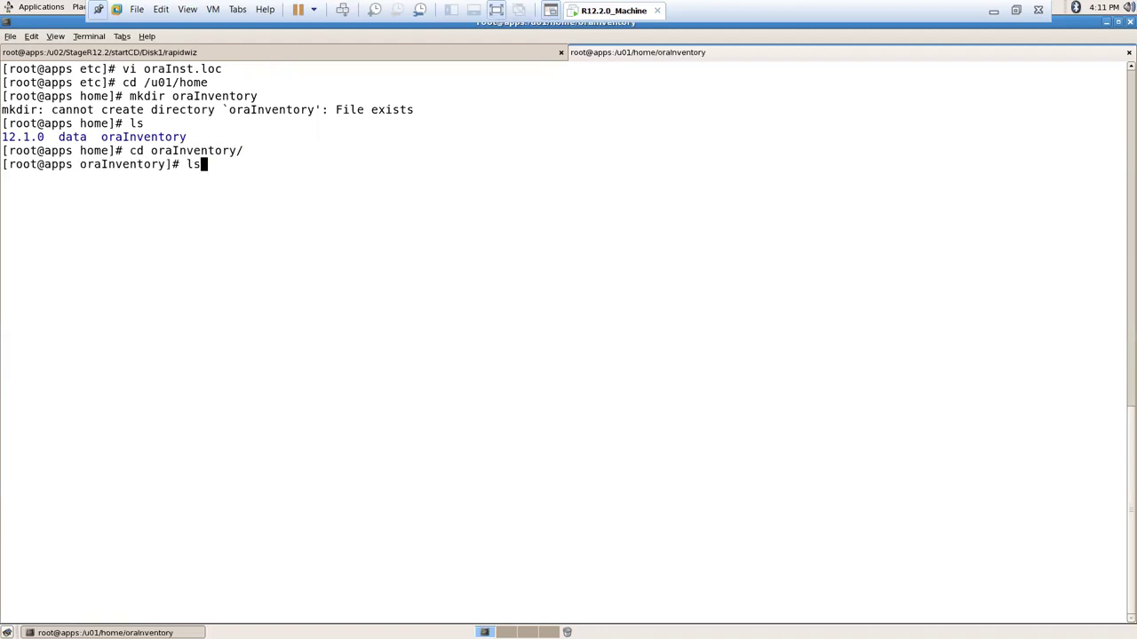
key("Return")
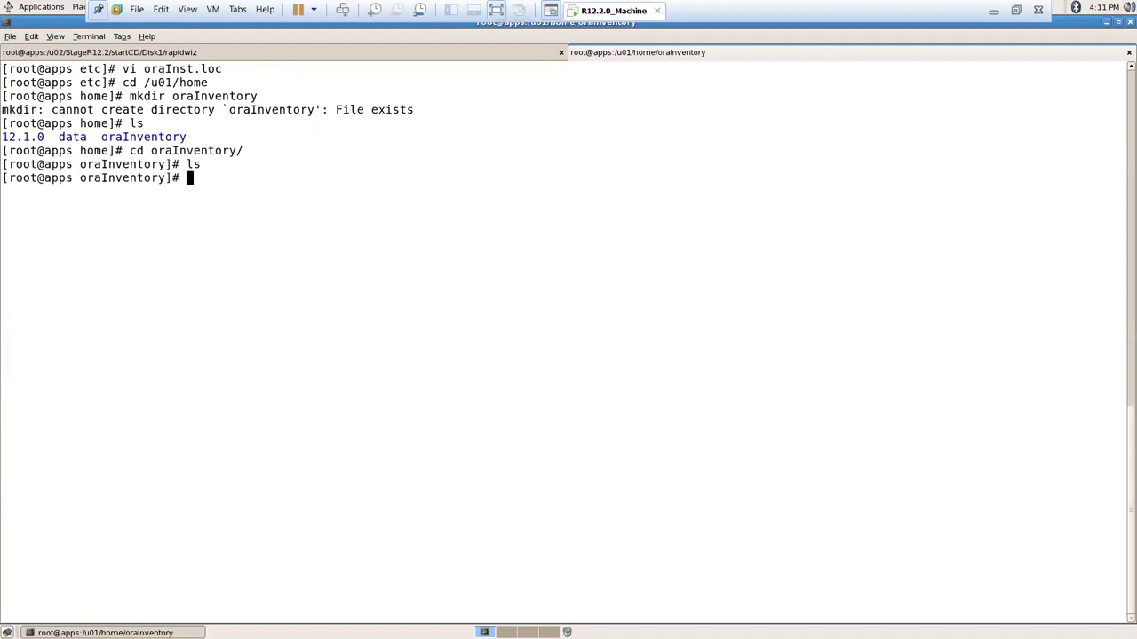
Copy vi oraInst.loc from the guide, run it in the oraInventory directory and start insert mode
left_click(994, 10)
left_click_drag(439, 440, 513, 443)
key("ctrl+c")
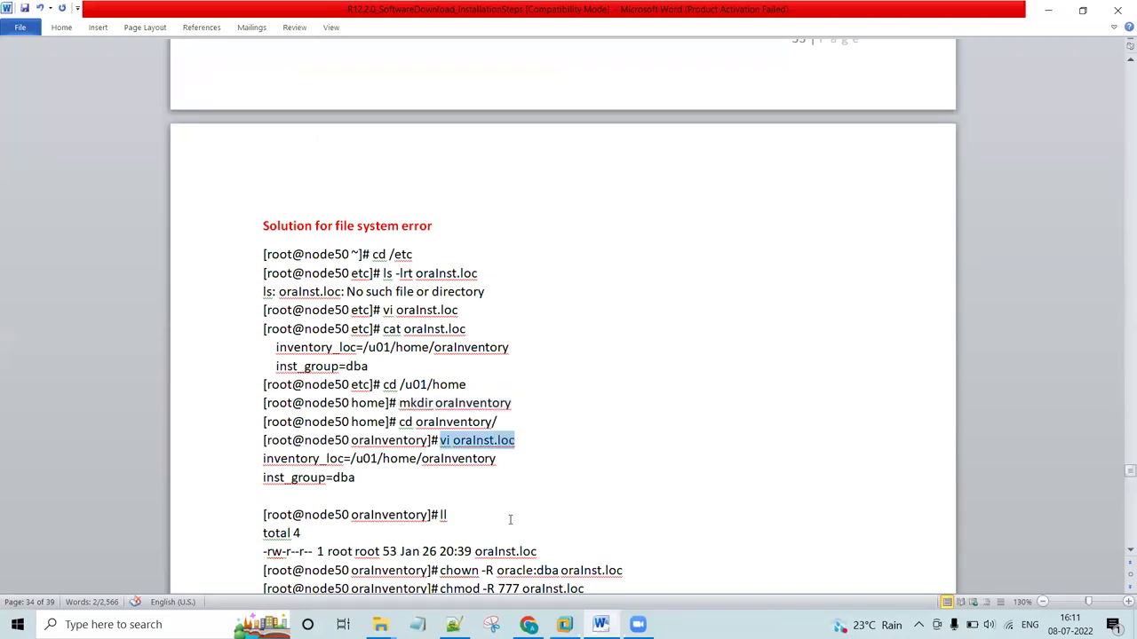
left_click(565, 624)
key("ctrl+shift+v")
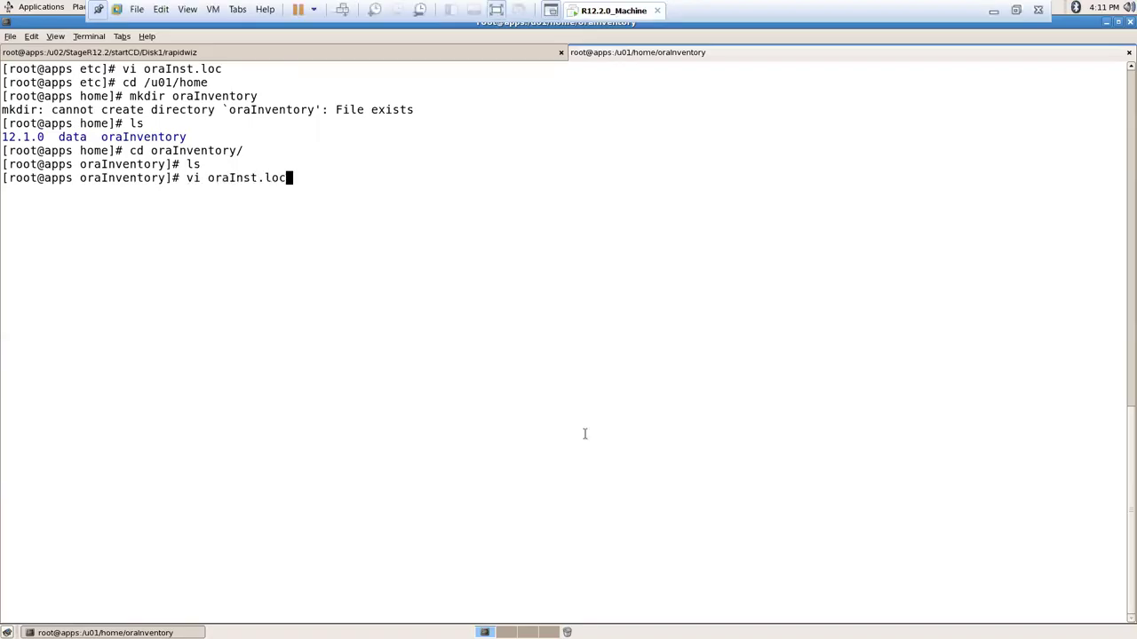
key("Return")
key("i")
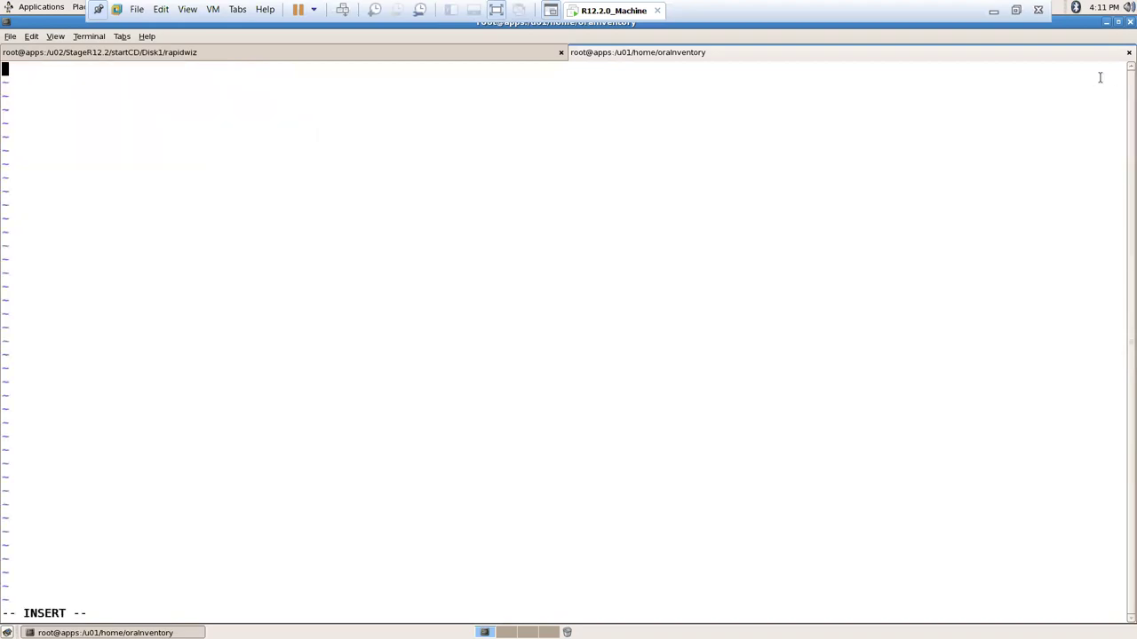
Fill oraInventory's oraInst.loc with the guide's inventory_loc=/u01/home/oraInventory and inst_group=dba lines, then save and quit with :wq
left_click(995, 12)
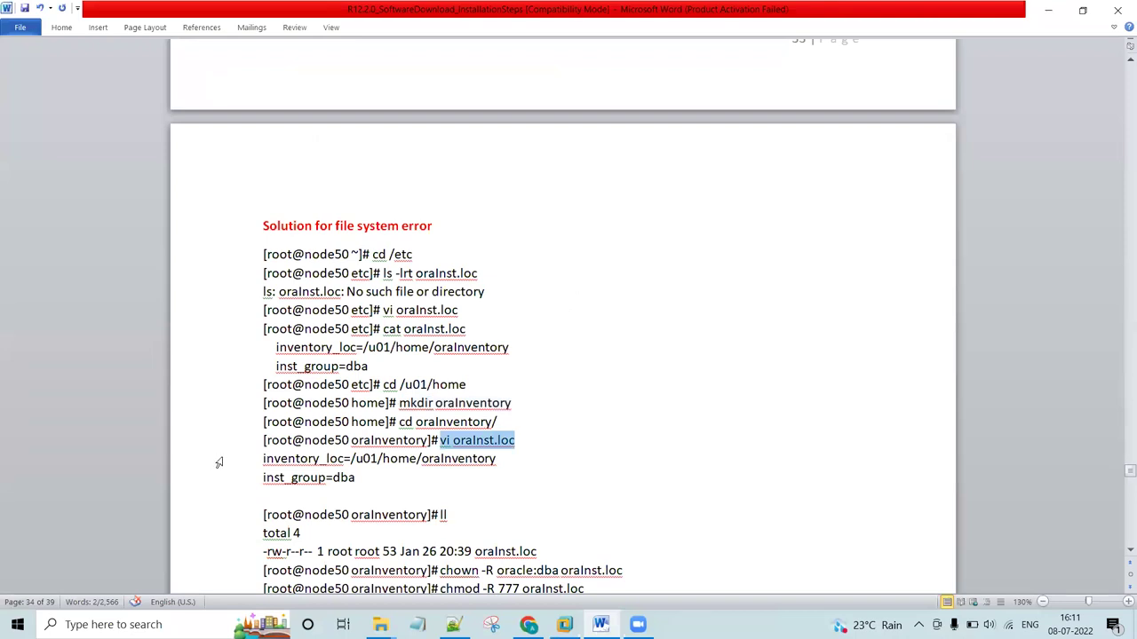
left_click_drag(264, 458, 411, 485)
key("ctrl+c")
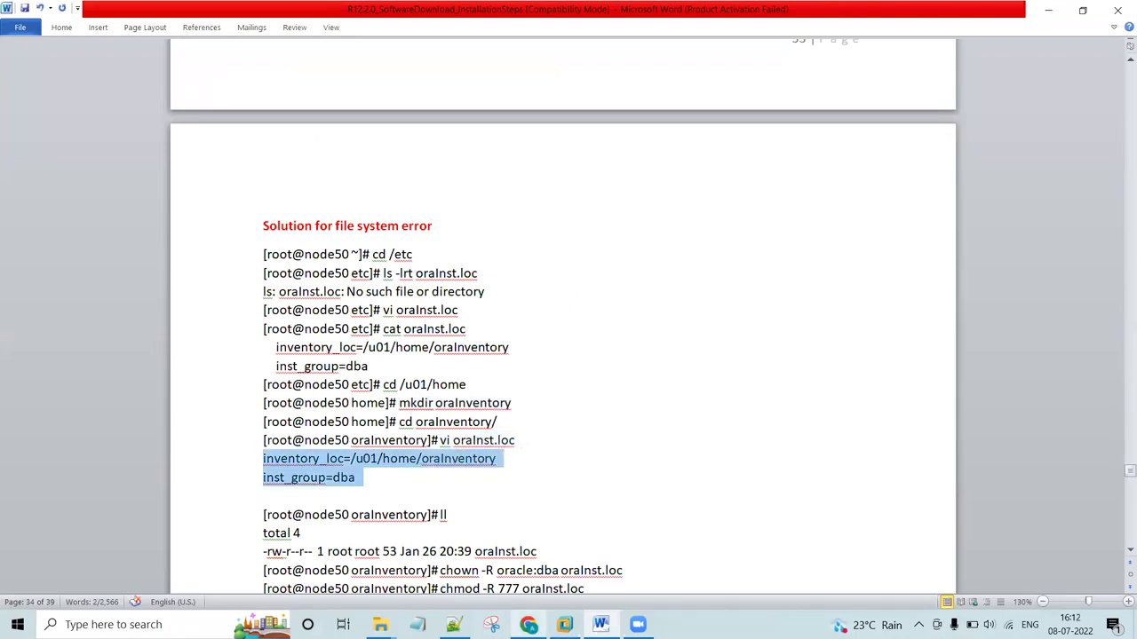
left_click(565, 624)
key("ctrl+shift+v")
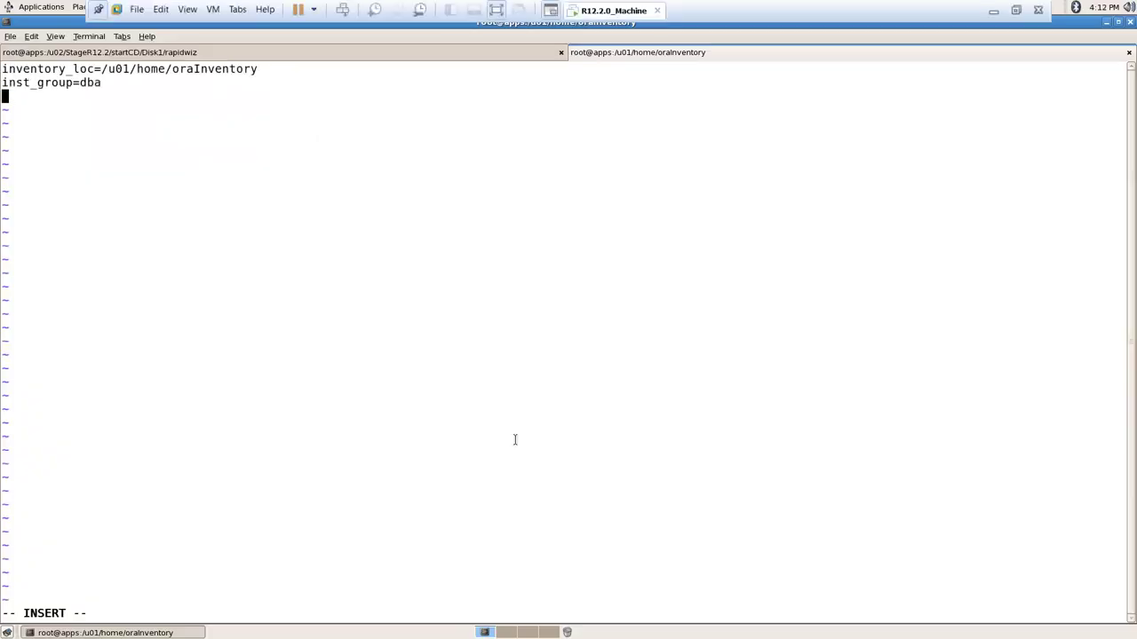
key("Escape")
type(":wq")
key("Return")
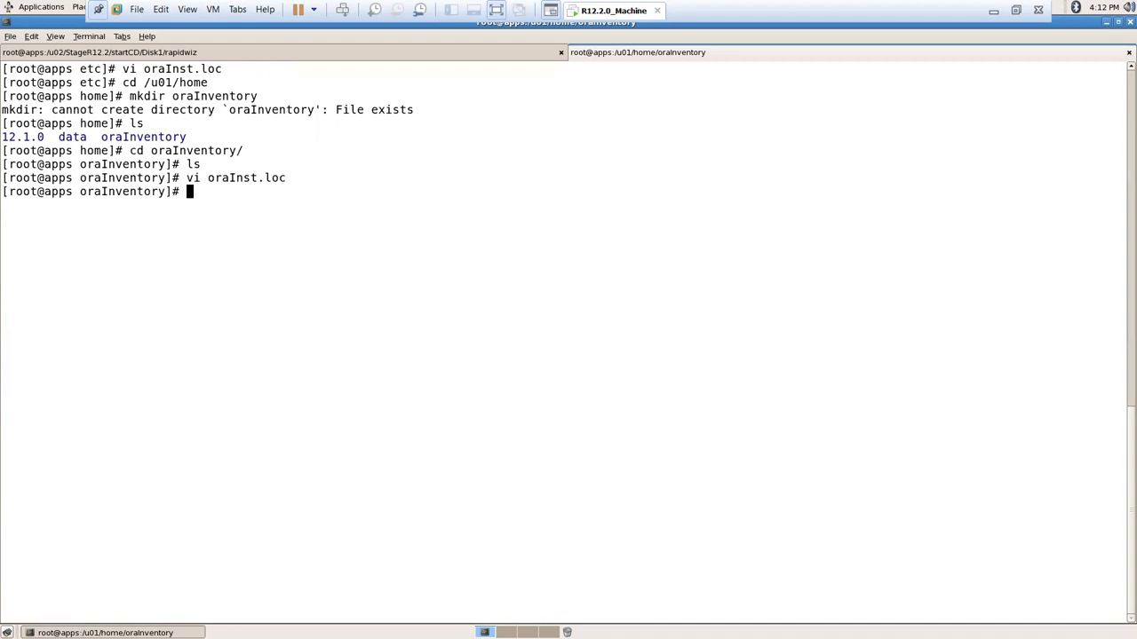
Give oraInst.loc to the oracle user and dba group by running the guide's chown -R oracle:dba oraInst.loc command
left_click(993, 11)
scroll(728, 350, "down", 2)
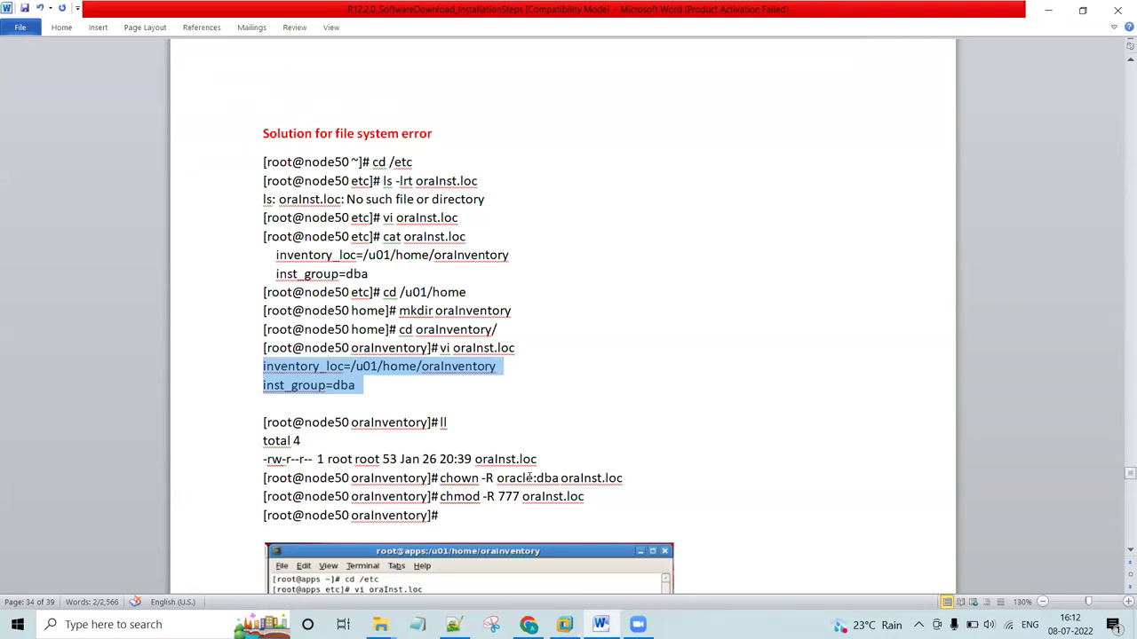
left_click_drag(441, 477, 656, 478)
key("ctrl+c")
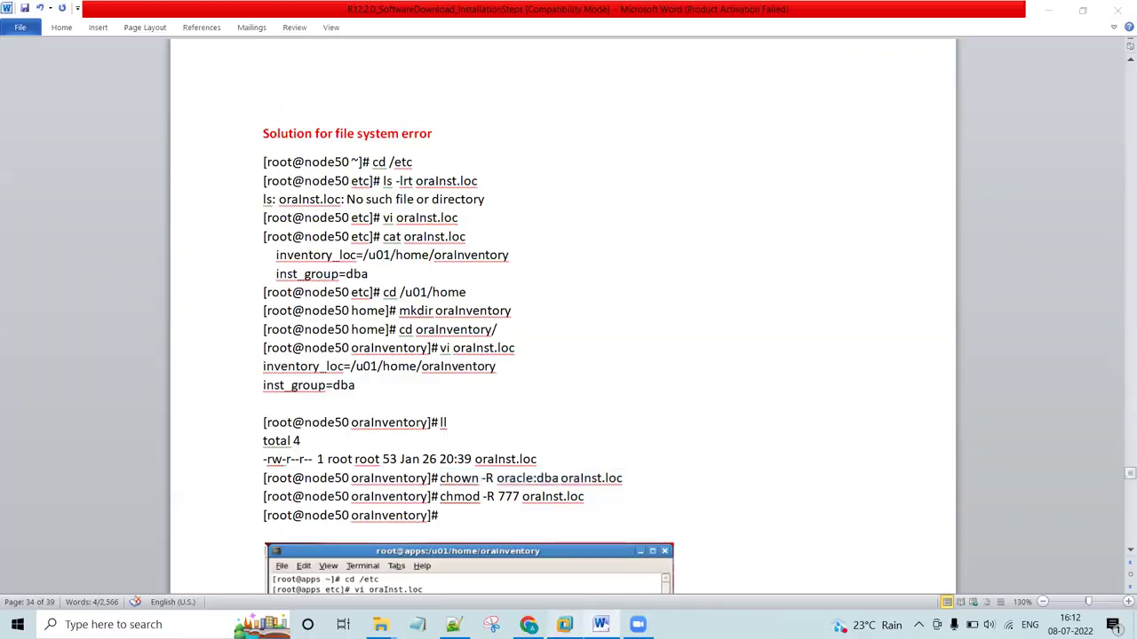
left_click(565, 624)
key("ctrl+shift+v")
key("Return")
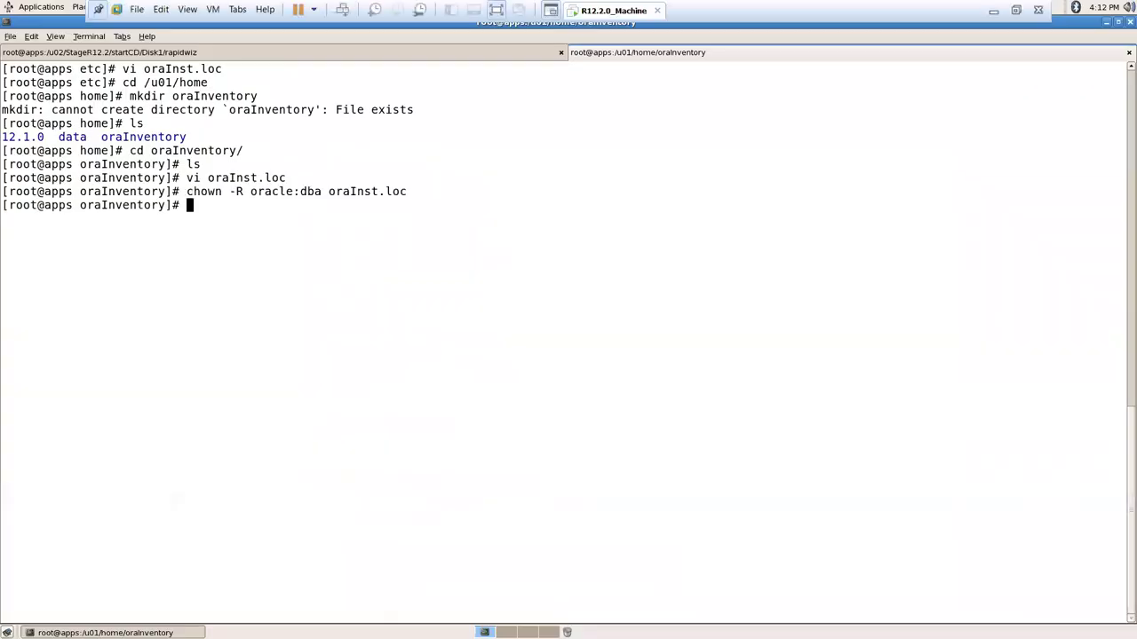
Open full permissions on oraInst.loc by running the guide's chmod -R 777 oraInst.loc command in the terminal
left_click(993, 15)
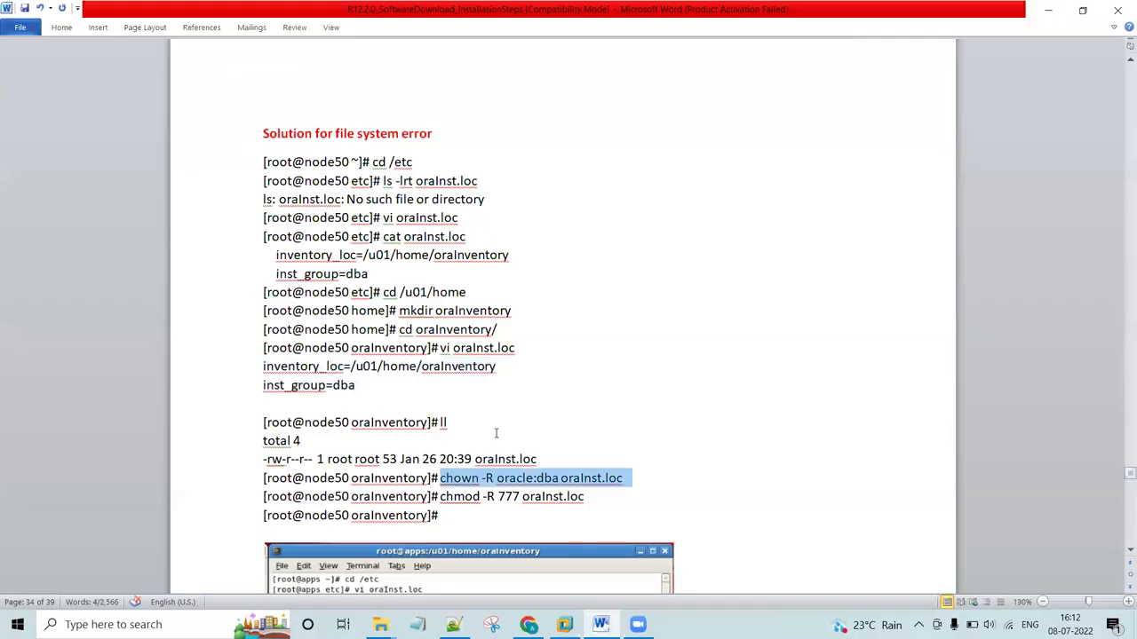
left_click_drag(441, 499, 597, 500)
key("ctrl+c")
left_click(565, 624)
key("ctrl+shift+v")
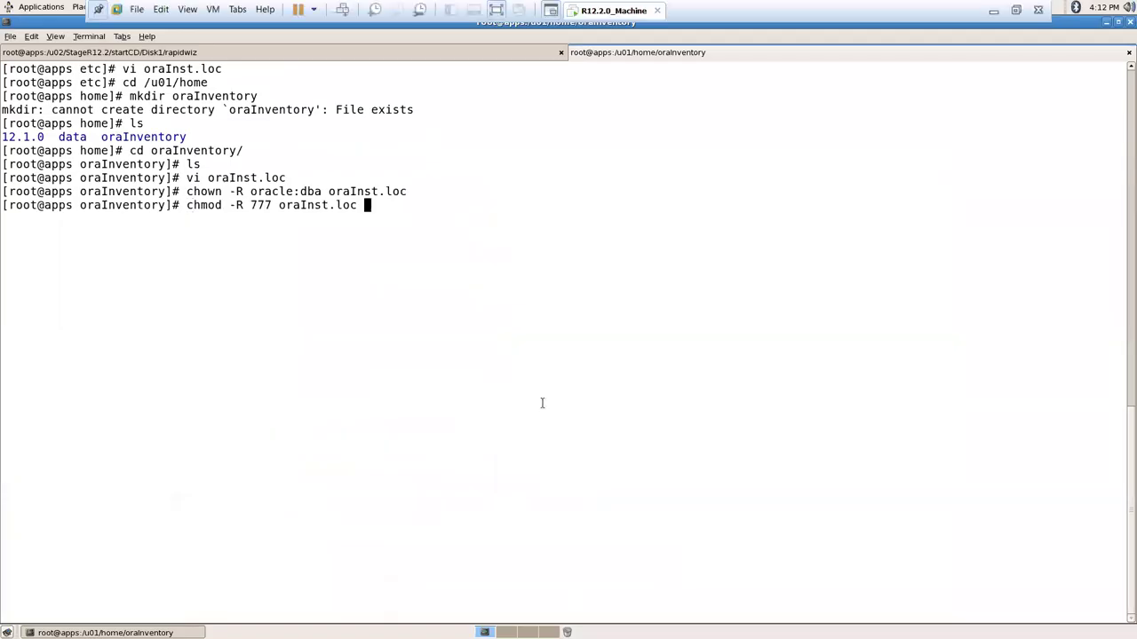
key("Return")
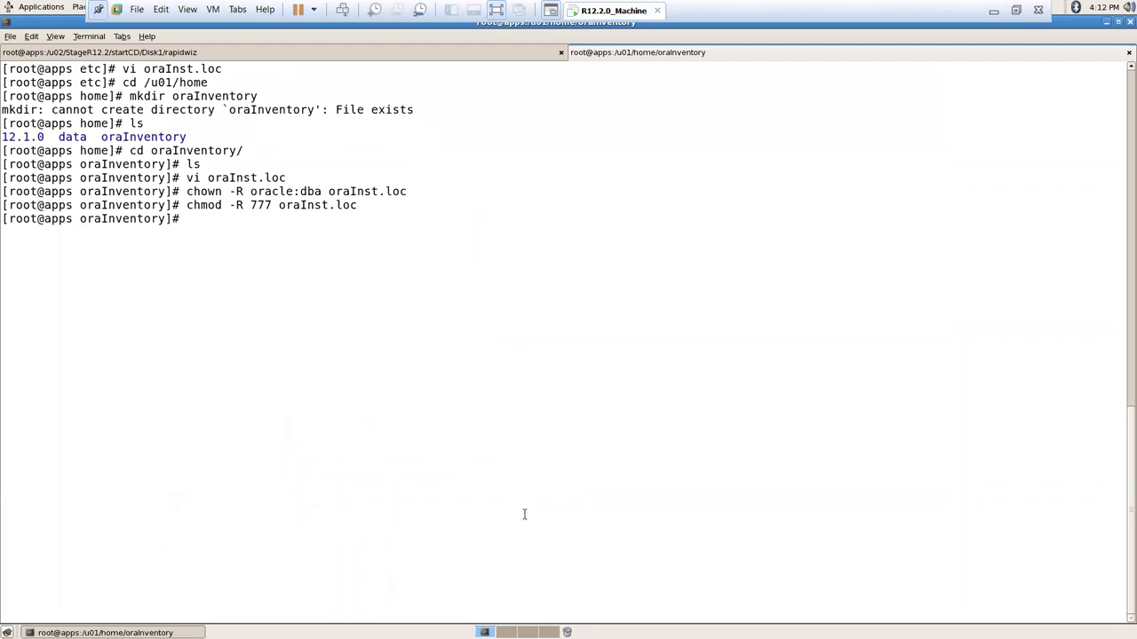
Save a screenshot of the installer's pre-install checks to the desktop, and review the details of the Oracle Base validation check
left_click(1106, 23)
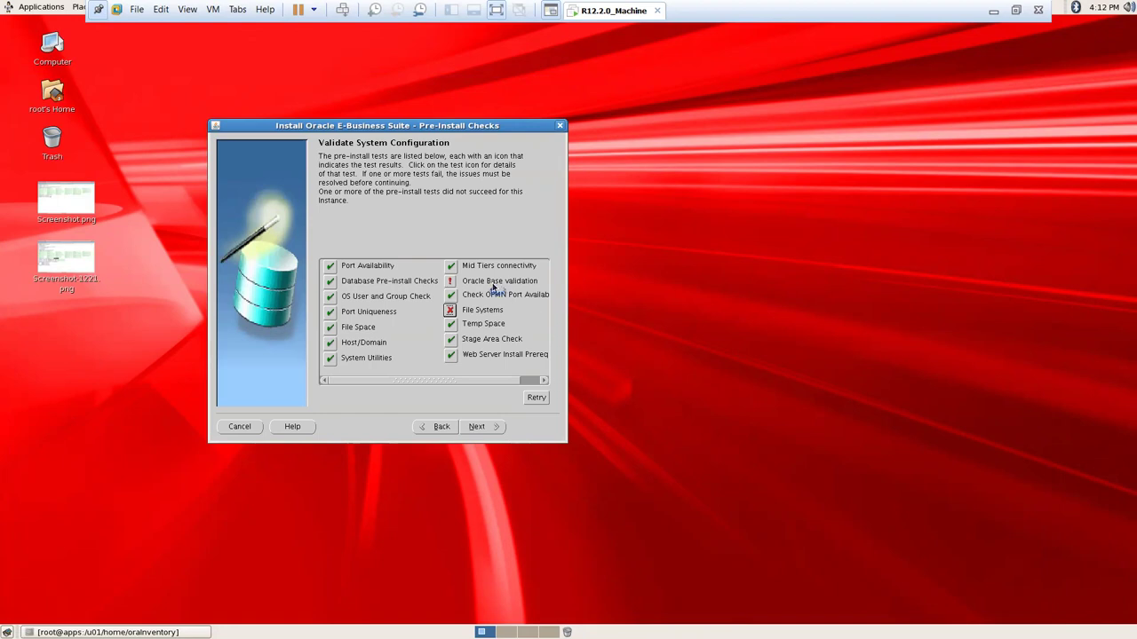
key("Print")
left_click(744, 388)
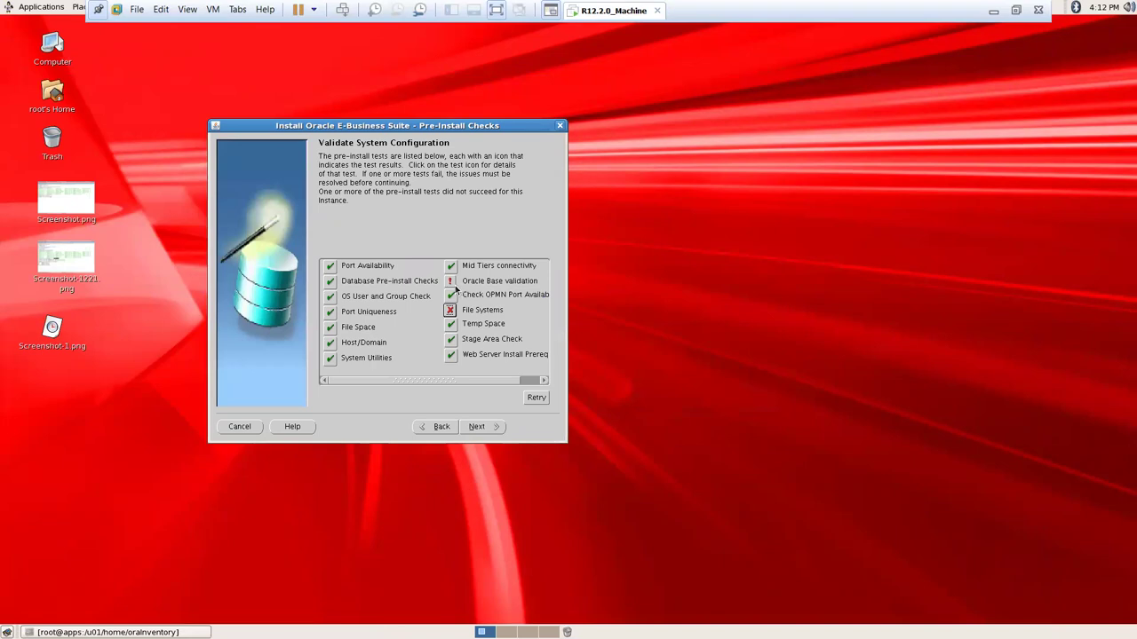
left_click(450, 282)
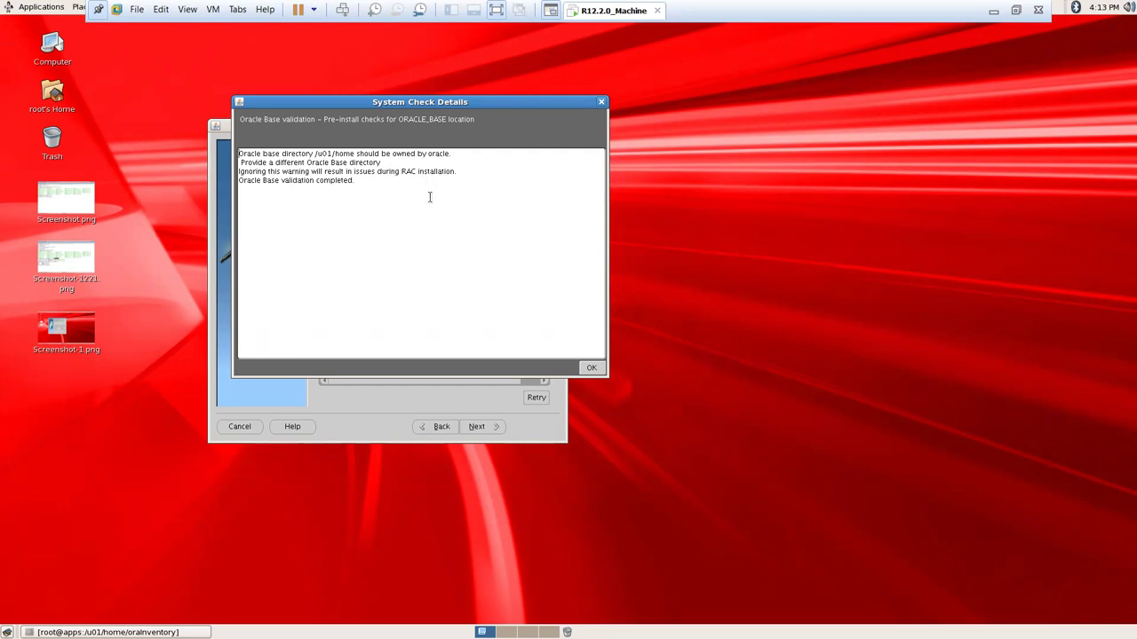
left_click(591, 370)
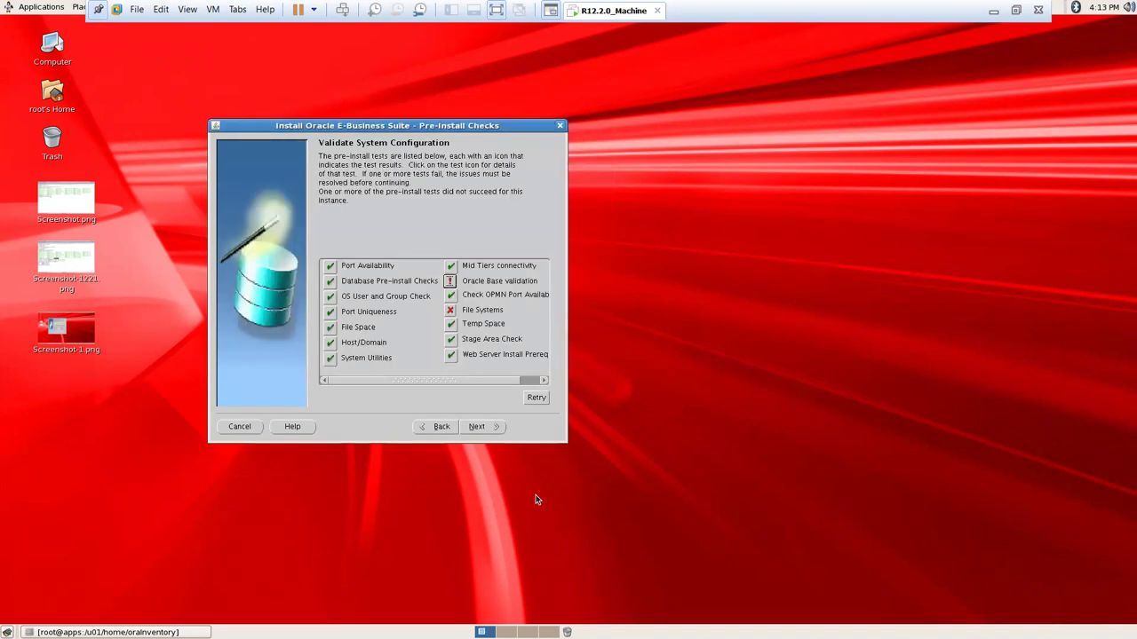
Switch back to the terminal and look up the oracle account with cat /etc/passwd | grep oracle
key("alt+Tab")
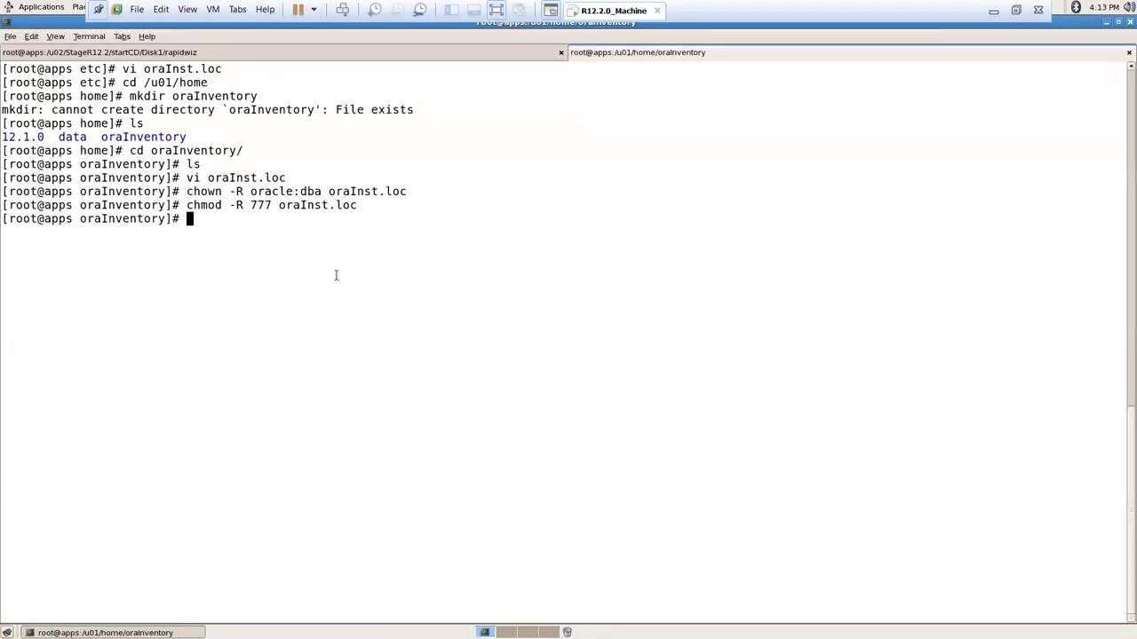
type("cat /etc/passw")
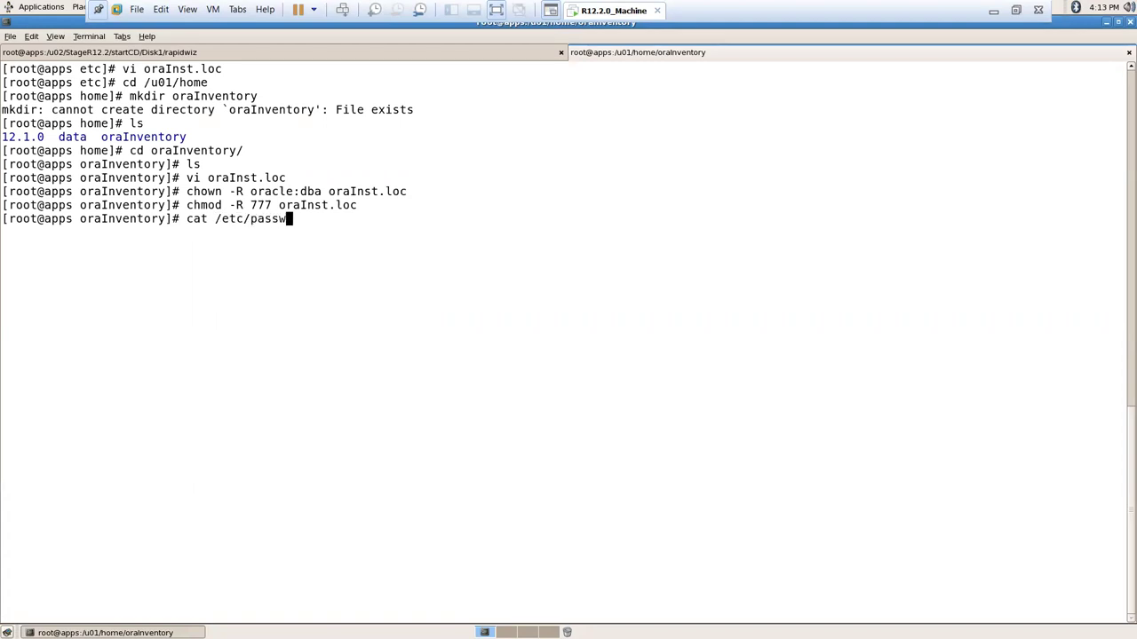
type("d | grep oracle")
key("Return")
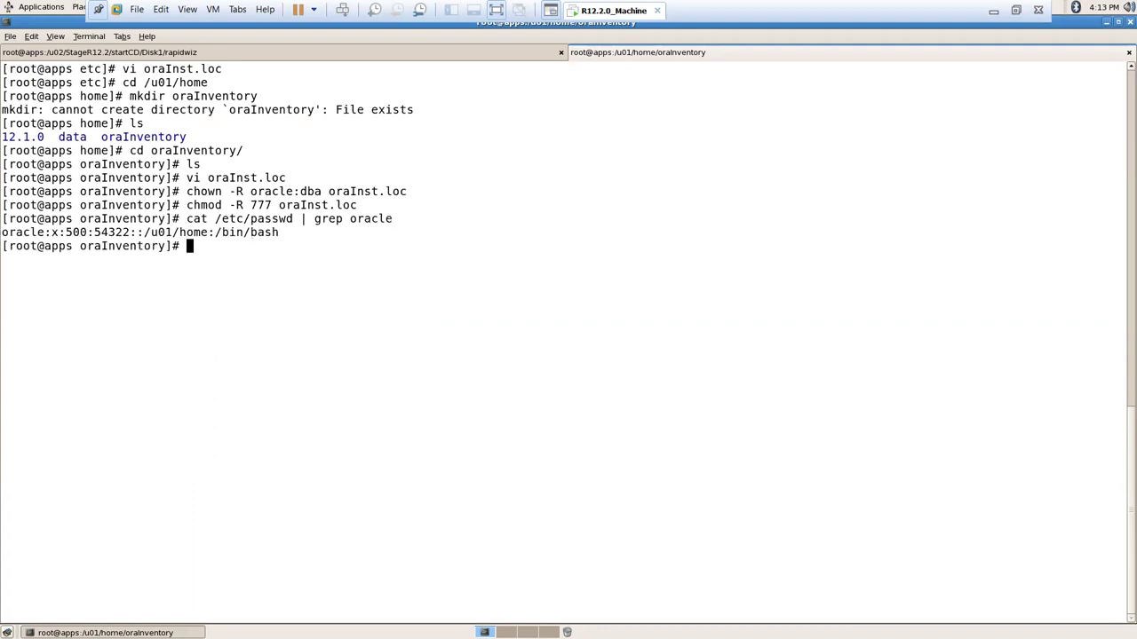
Look up the applmgr account by rerunning the password file search as cat /etc/passwd | grep applmgr
key("Up")
key("BackSpace")
key("BackSpace")
key("BackSpace")
key("BackSpace")
key("BackSpace")
key("BackSpace")
type("applmgr")
key("Return")
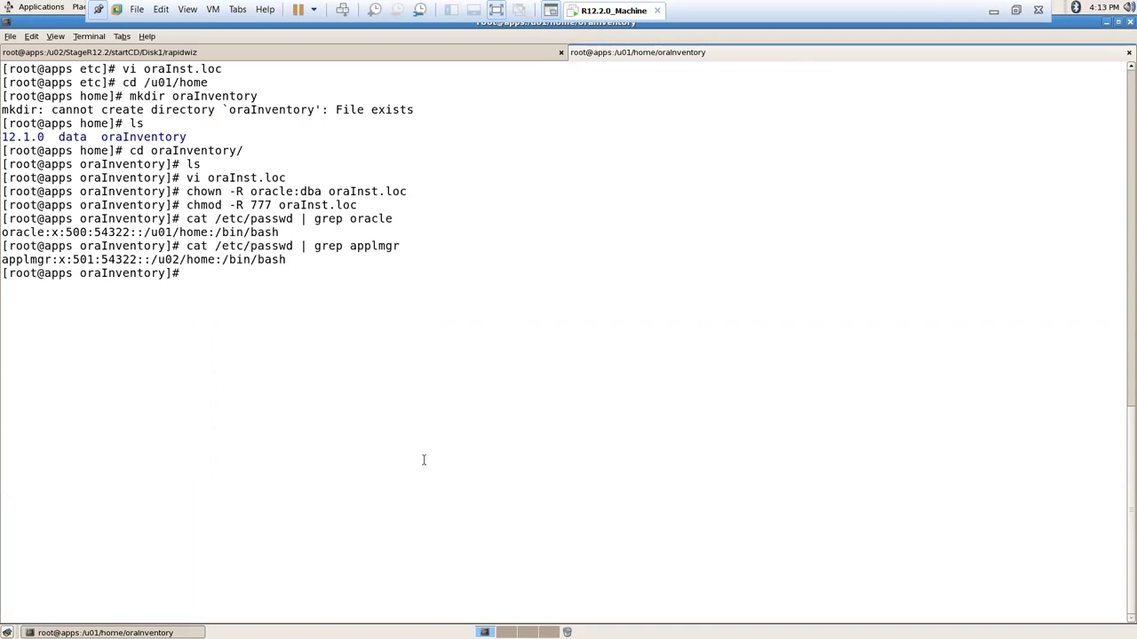
Leave the terminal and rerun the pre-install checks on the installer's Validate System Configuration page
left_click(1107, 22)
left_click(535, 398)
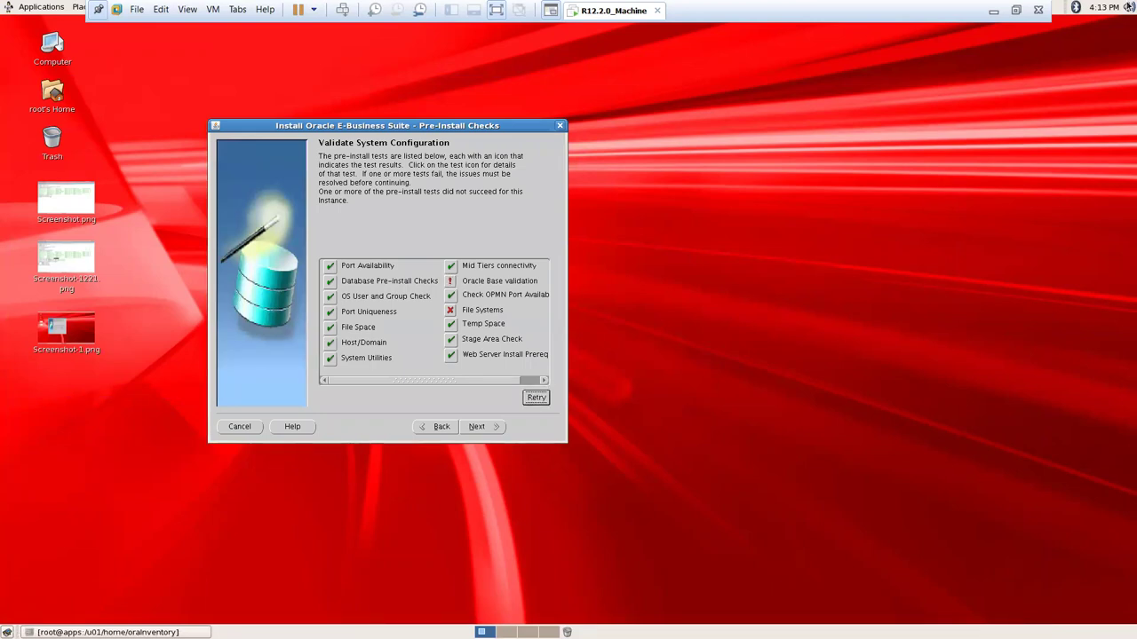
Switch to the Word installation guide and read its pre-install checks example and the note about failed Database Pre-Install checks
left_click(993, 13)
scroll(844, 232, "down", 10)
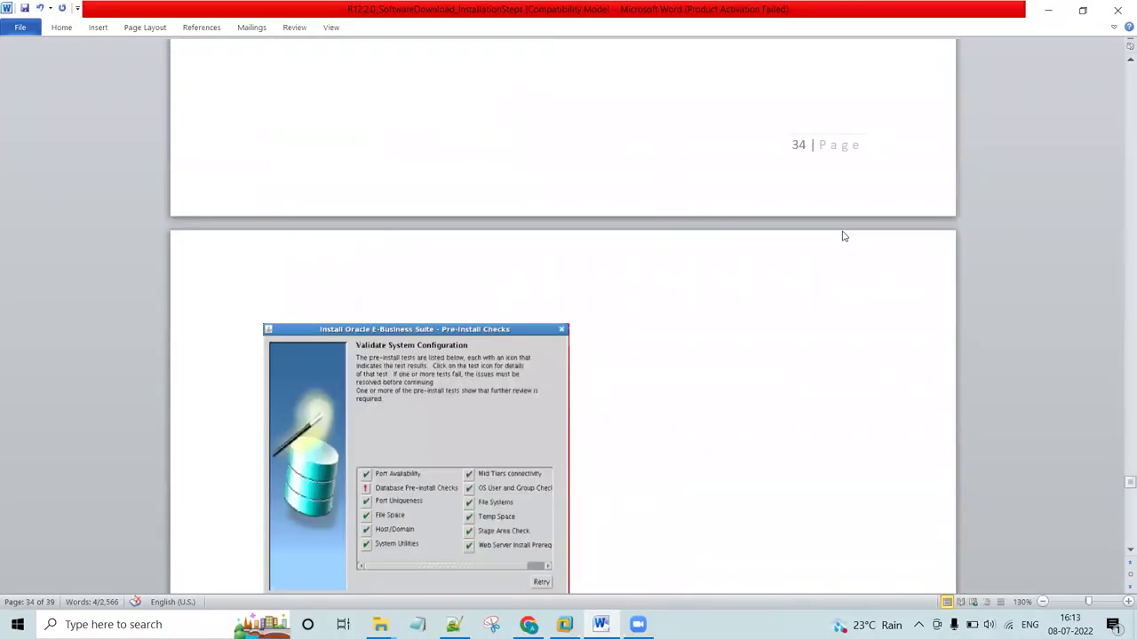
scroll(843, 237, "down", 1)
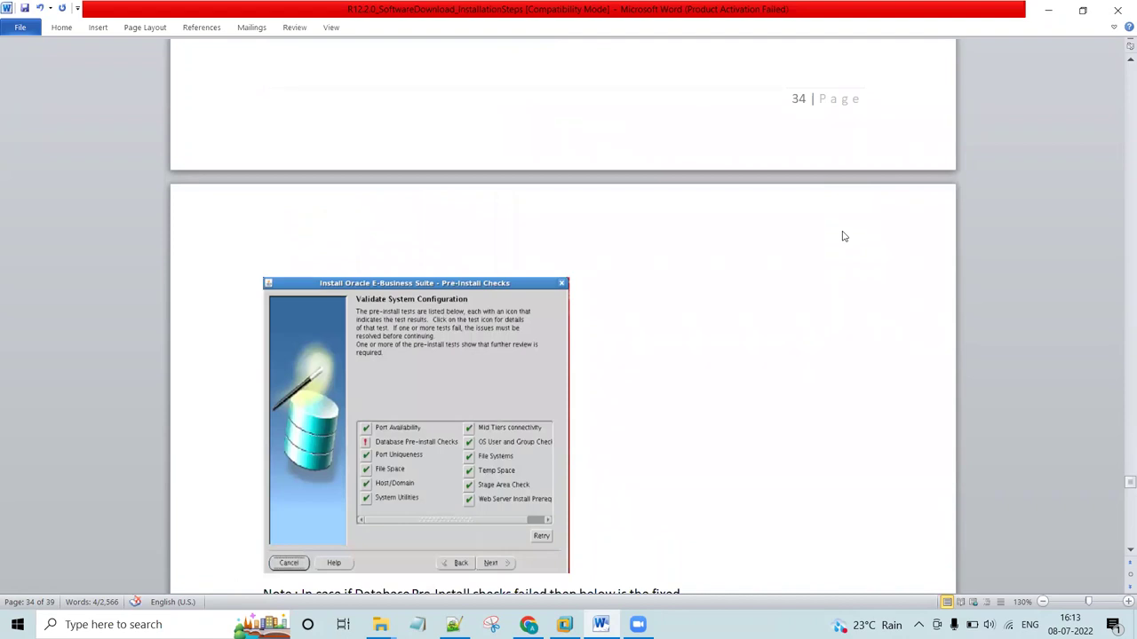
scroll(843, 236, "down", 1)
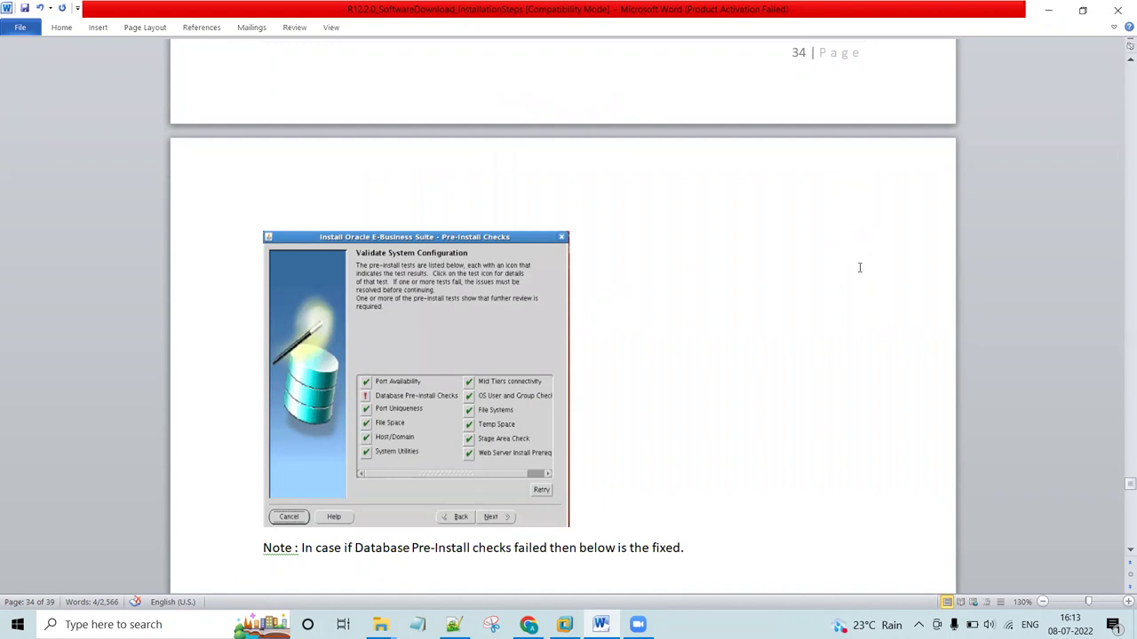
scroll(859, 267, "down", 1)
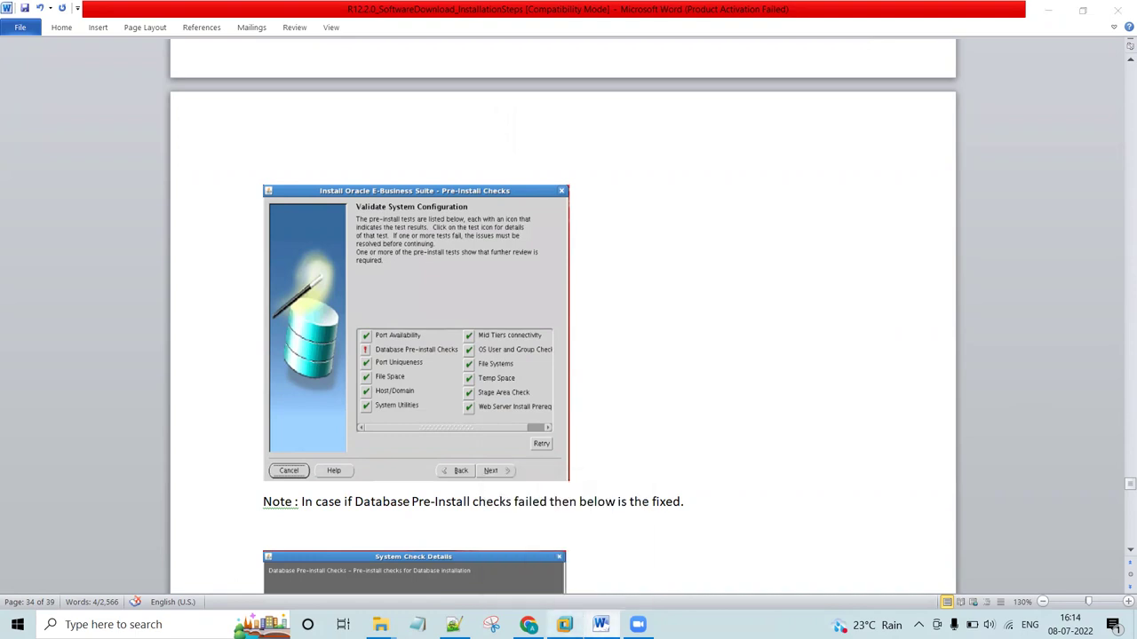
Return to the virtual machine, compare the rerun checks with Screenshot-1.png, and save a new screenshot of them to the desktop
left_click(565, 624)
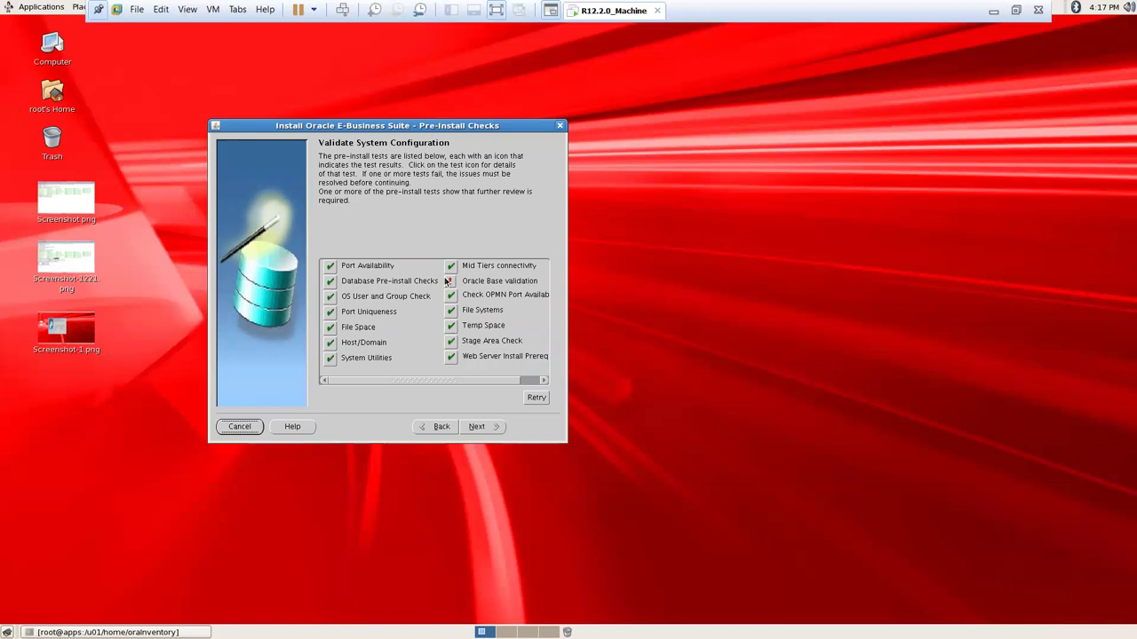
mouse_move(448, 282)
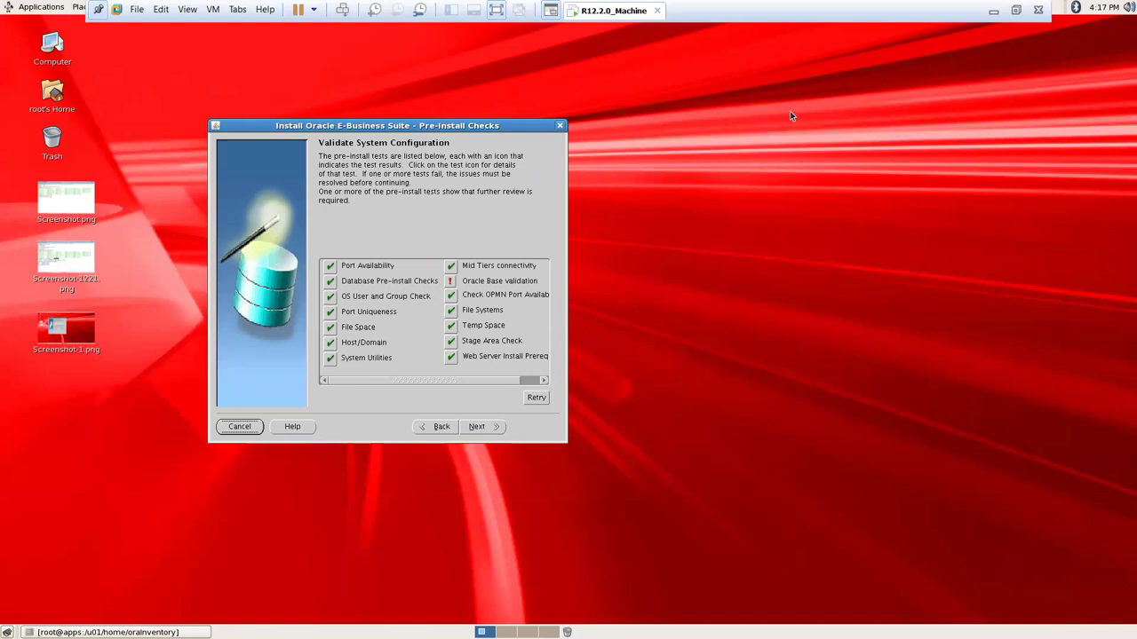
double_click(78, 334)
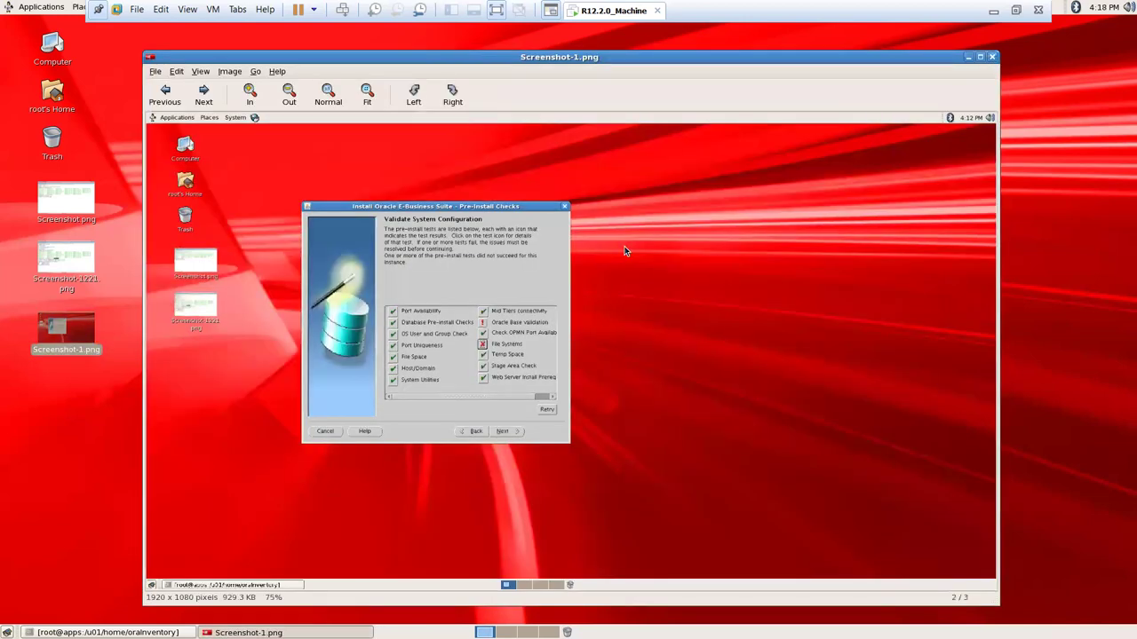
left_click(992, 57)
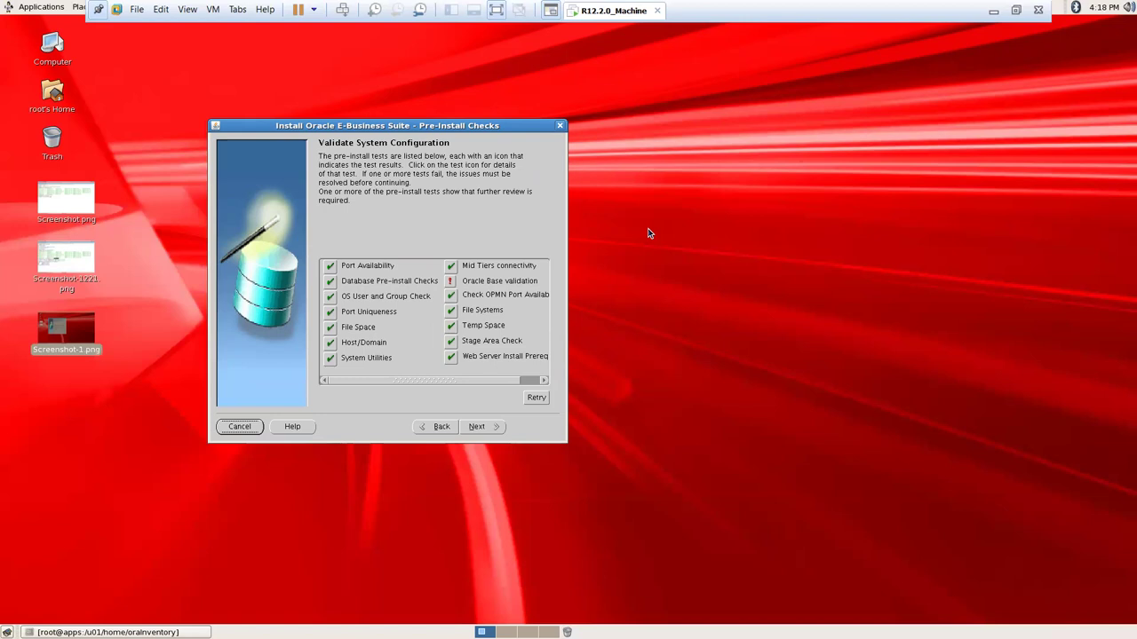
key("Print")
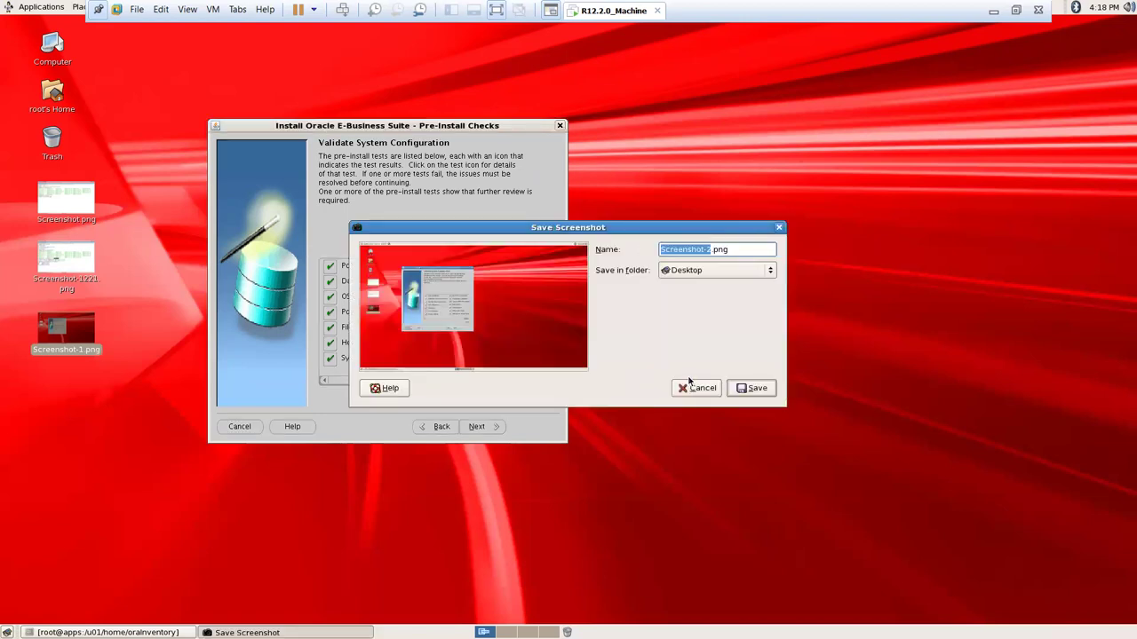
left_click(742, 388)
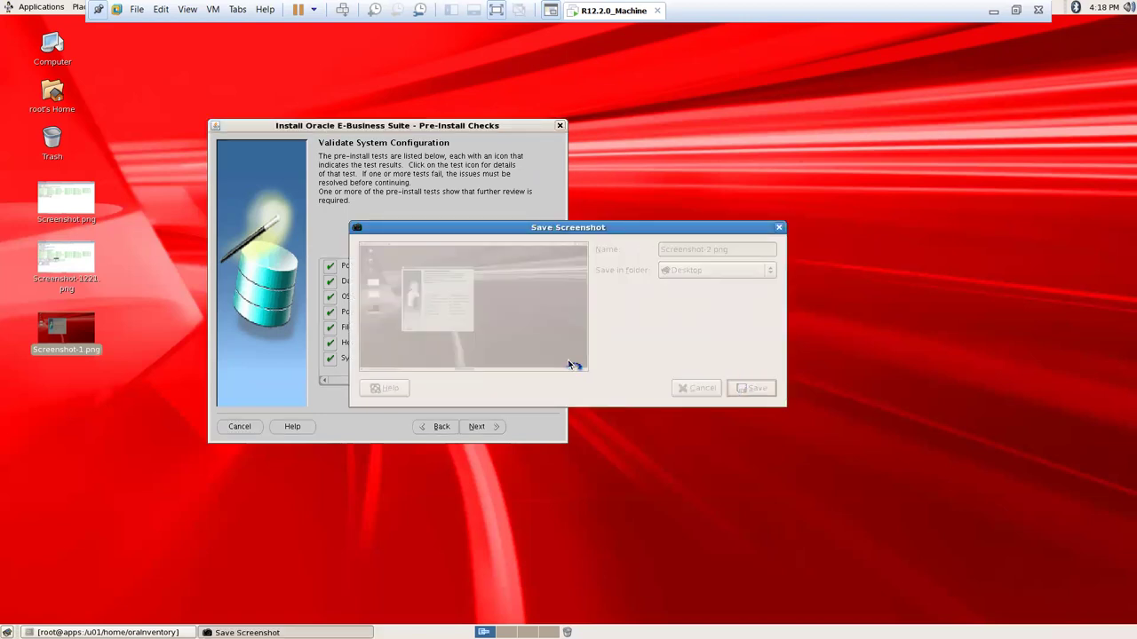
Accept the configuration review alert, begin installing the listed components, and save a screenshot of the install progress to the desktop
left_click(493, 432)
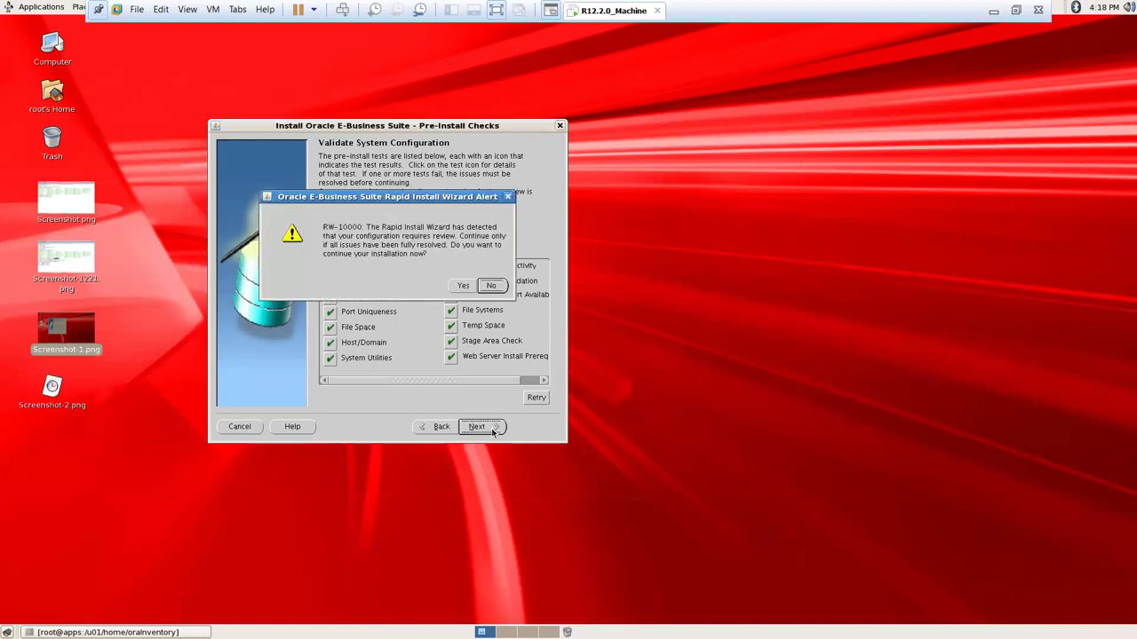
left_click(466, 287)
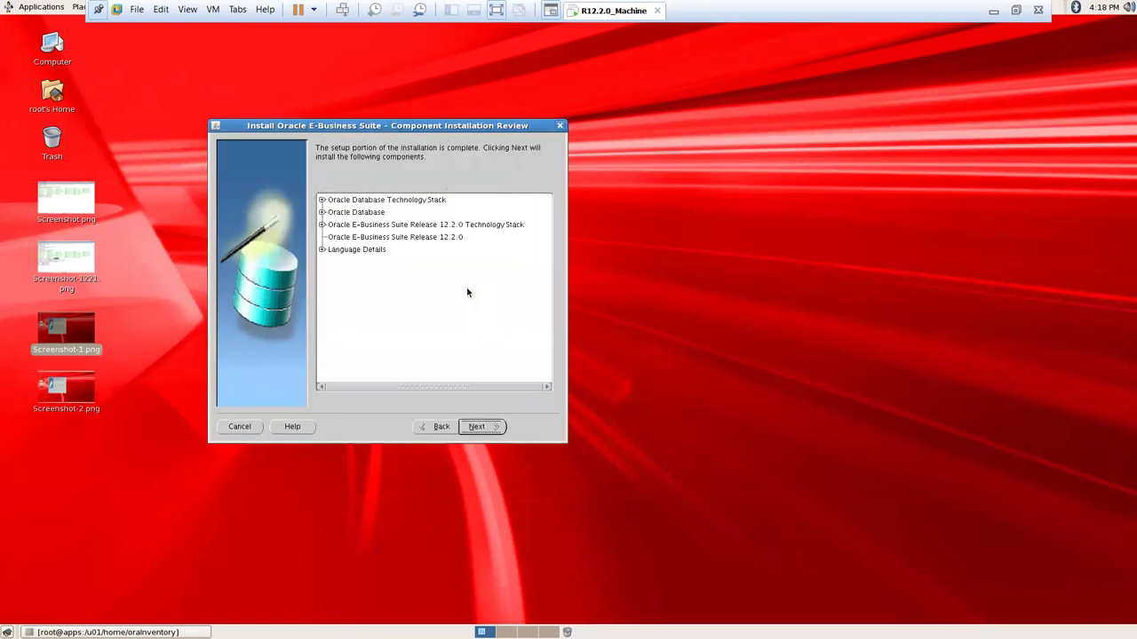
left_click(476, 426)
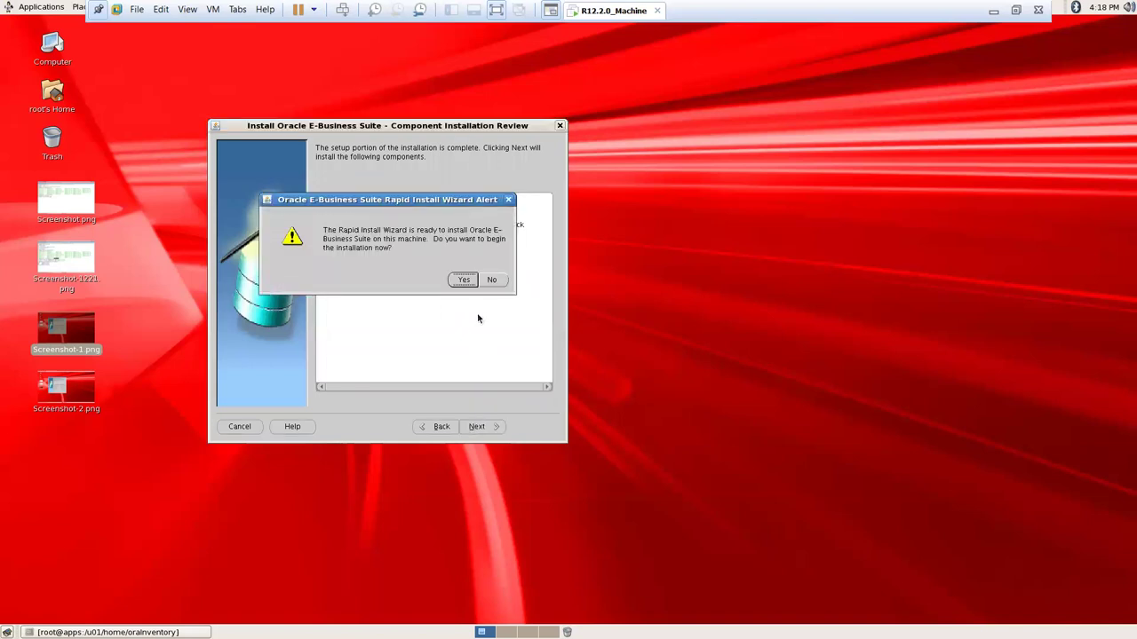
left_click(475, 283)
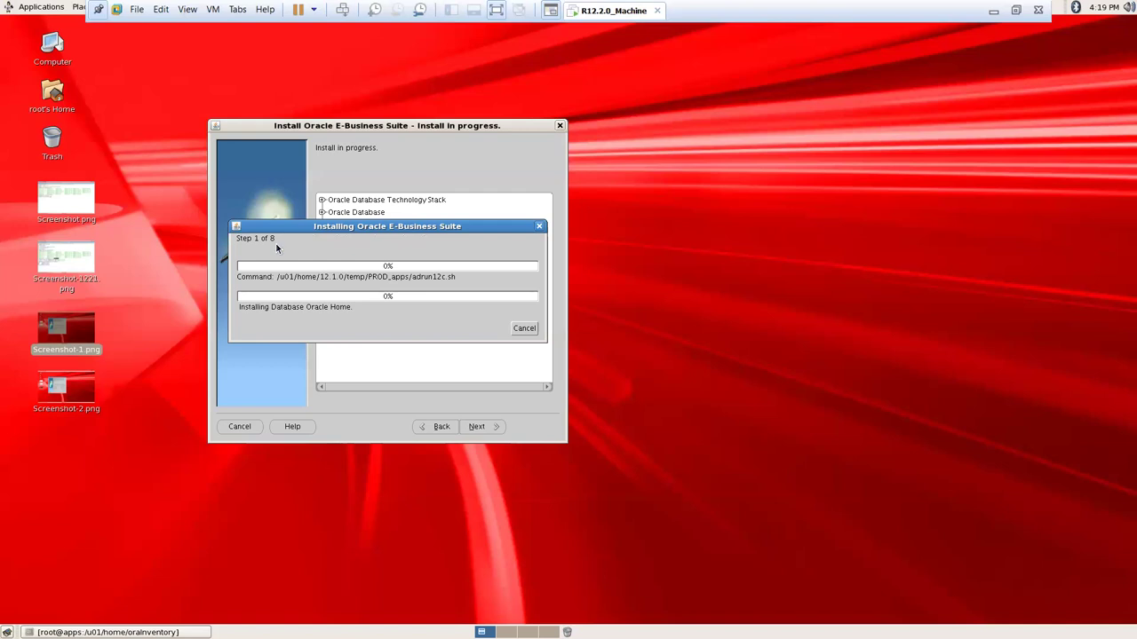
key("Print")
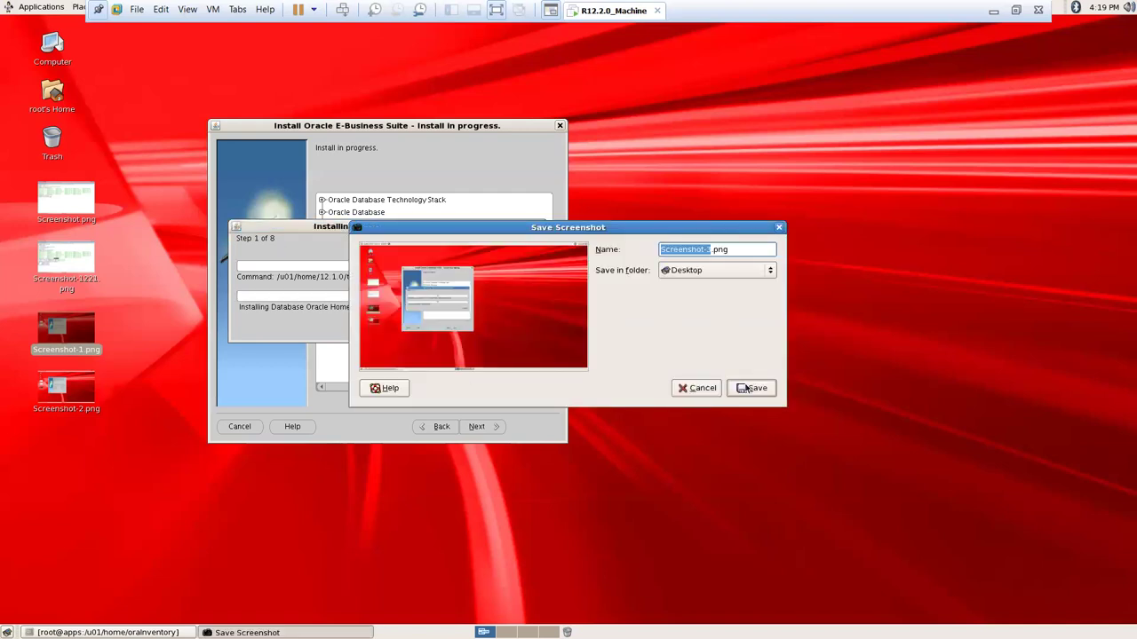
left_click(750, 388)
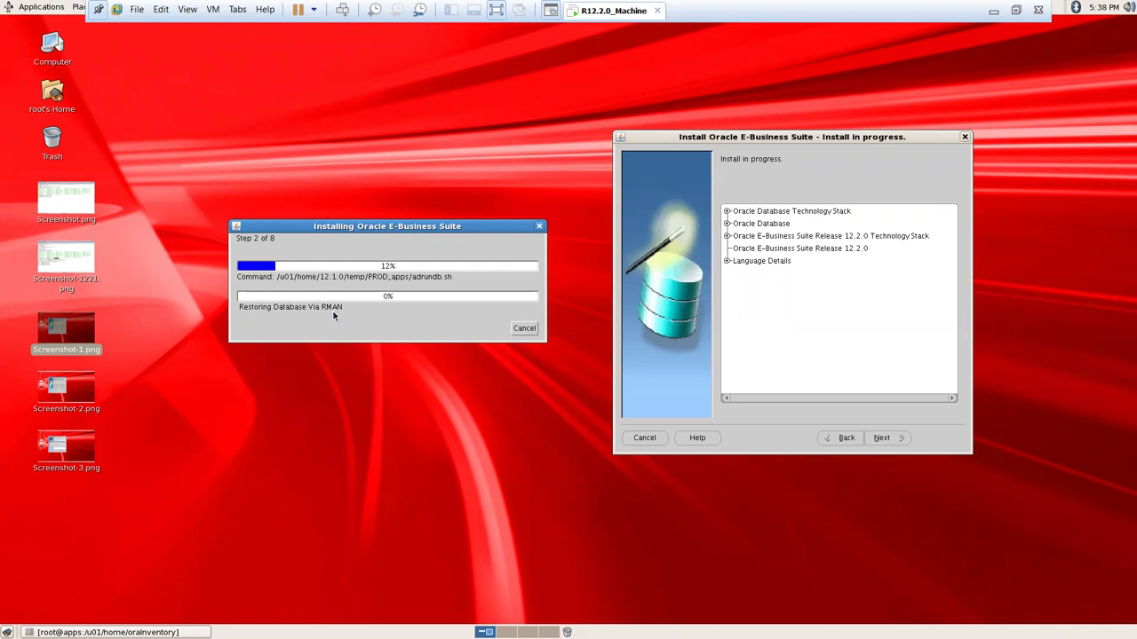
Check back in the virtual machine on the installation's current step and progress, minimizing the machine between checks
left_click(994, 10)
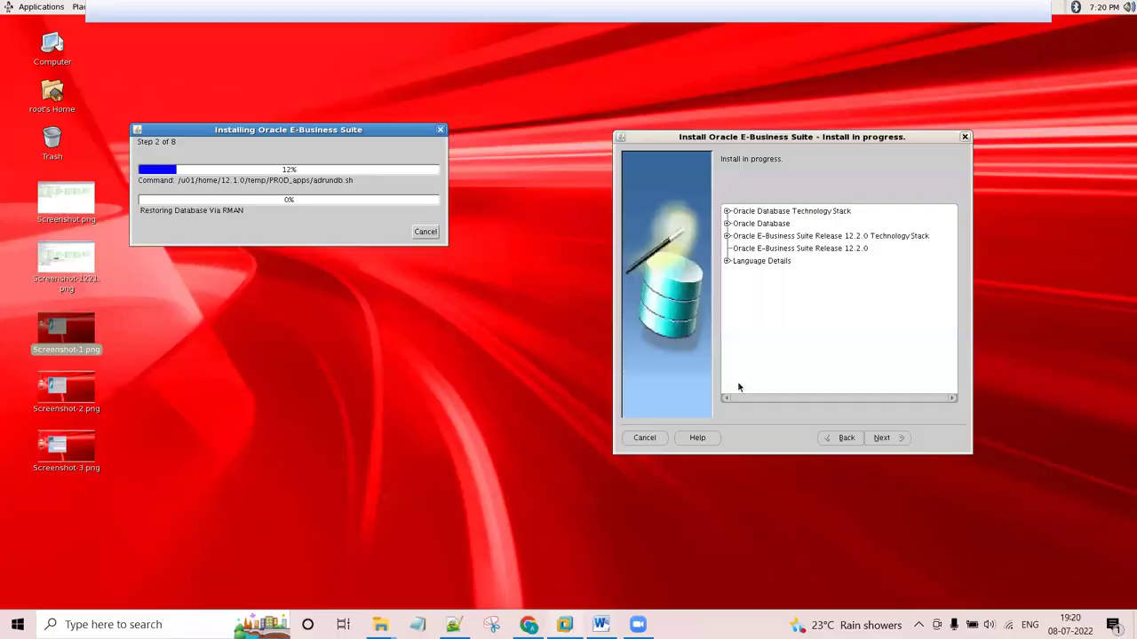
left_click_drag(277, 133, 330, 184)
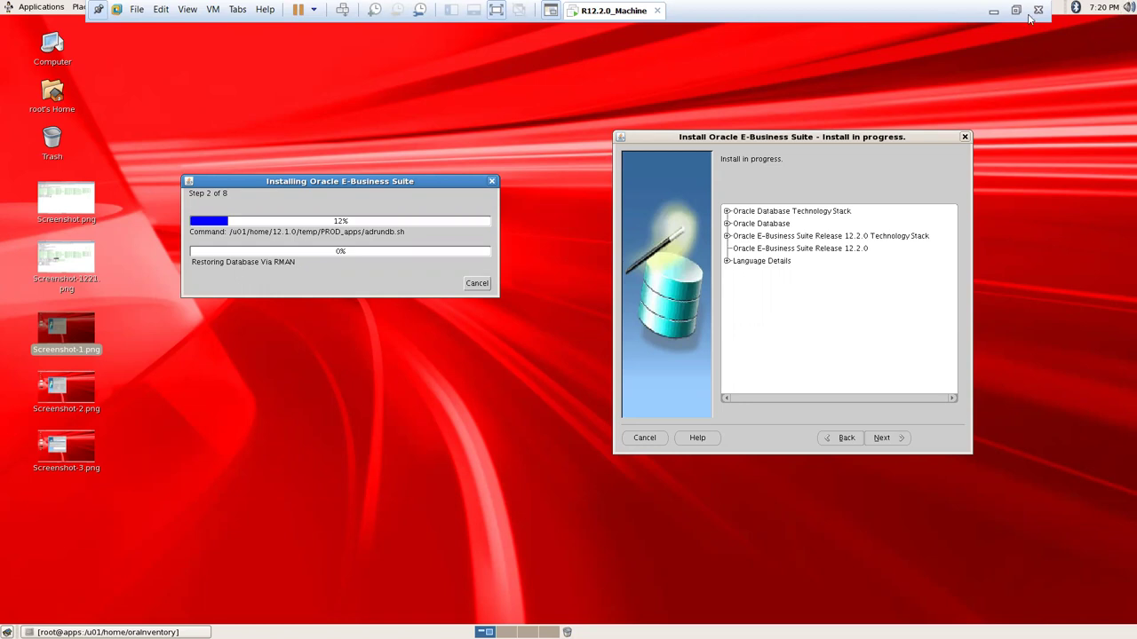
left_click(990, 14)
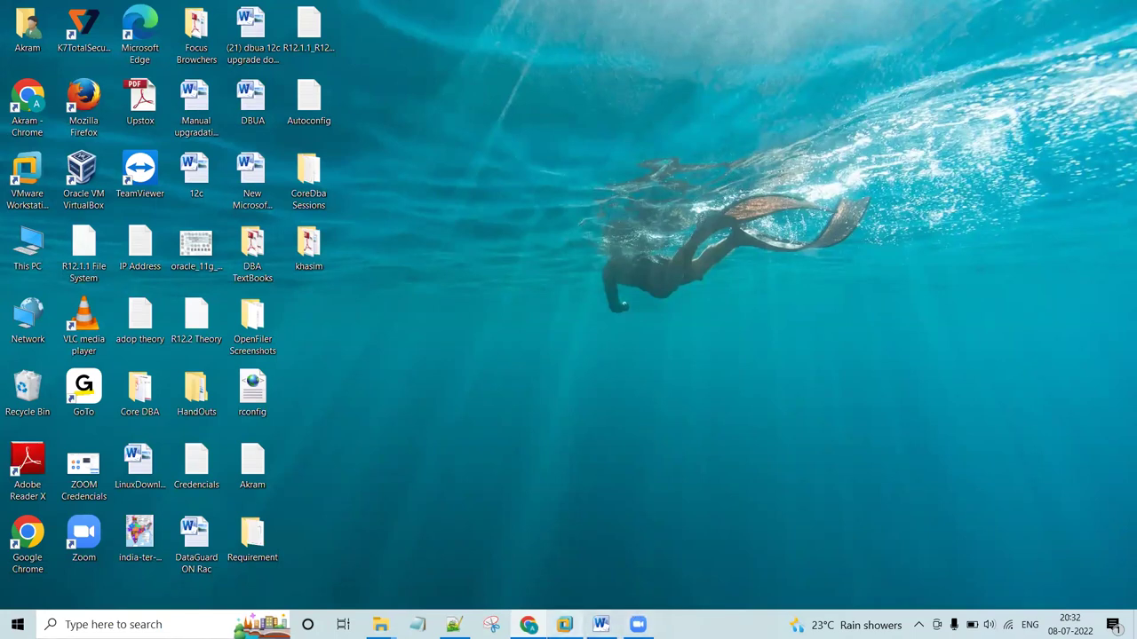
mouse_move(565, 625)
left_click(566, 546)
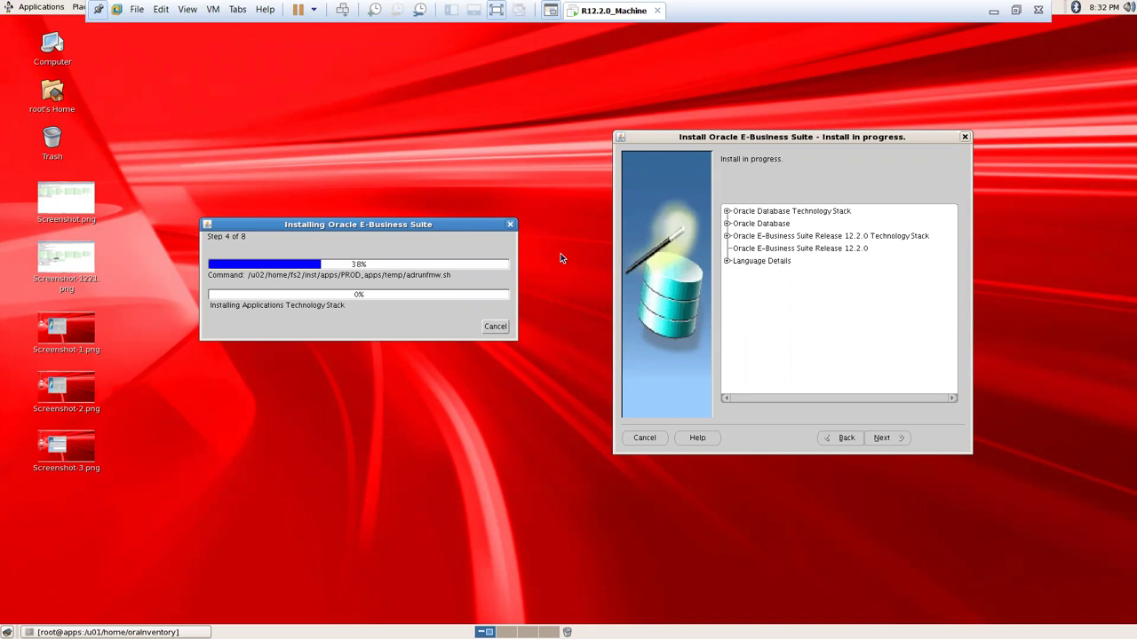
left_click(992, 13)
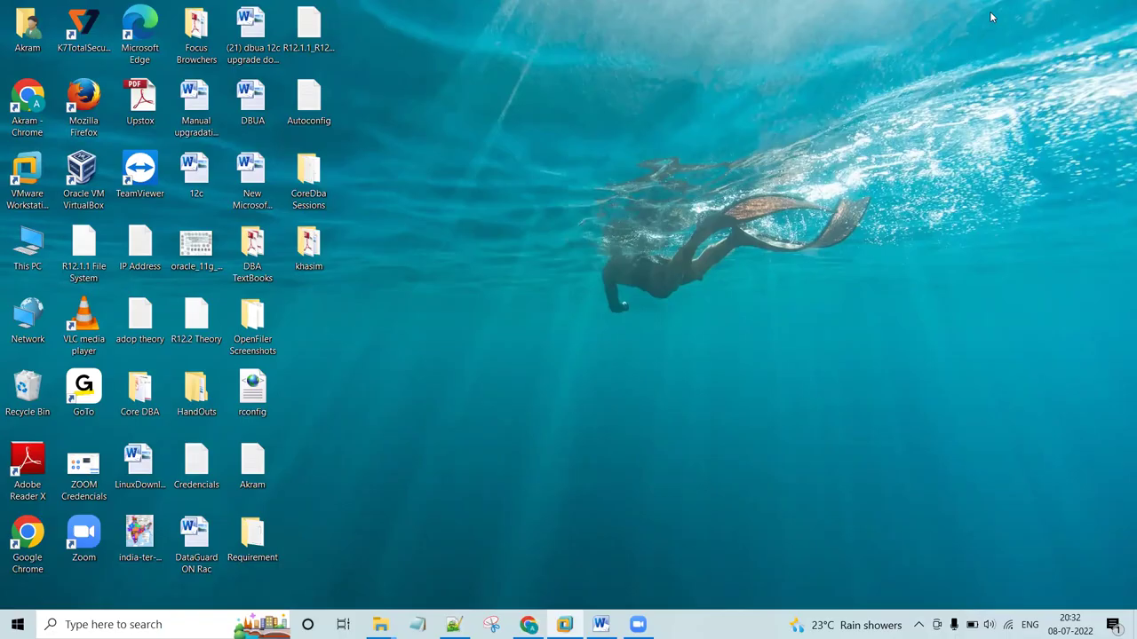